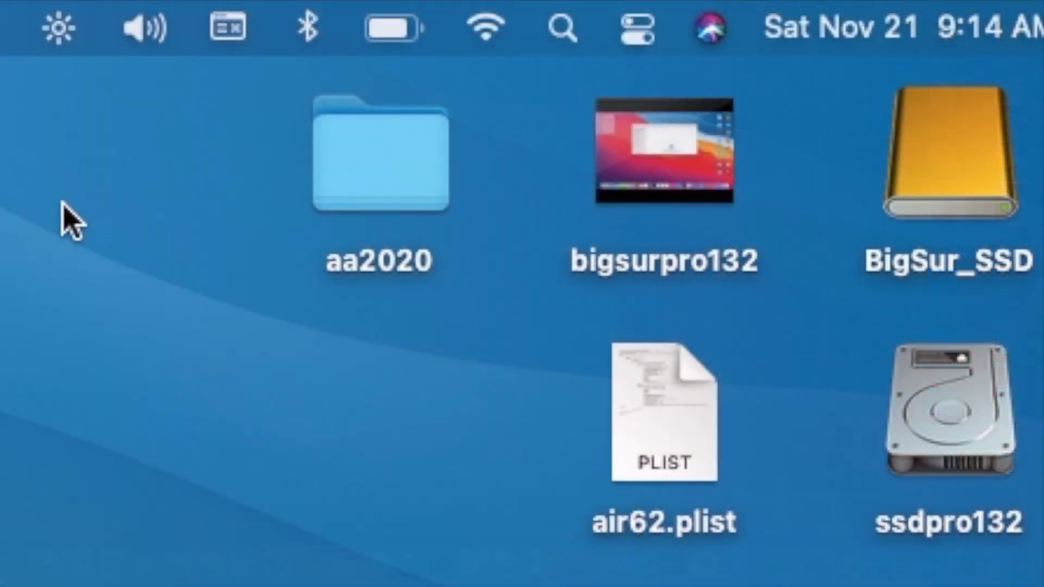
# Check the battery, Wi-Fi and sound status, and review the Control Center settings
pyautogui.click(405, 13)
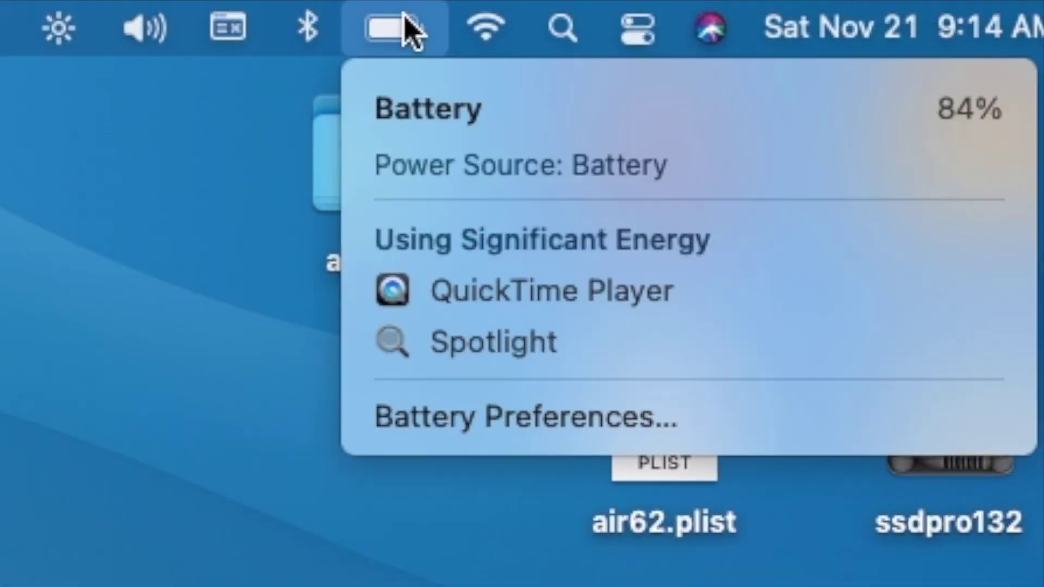
pyautogui.click(485, 39)
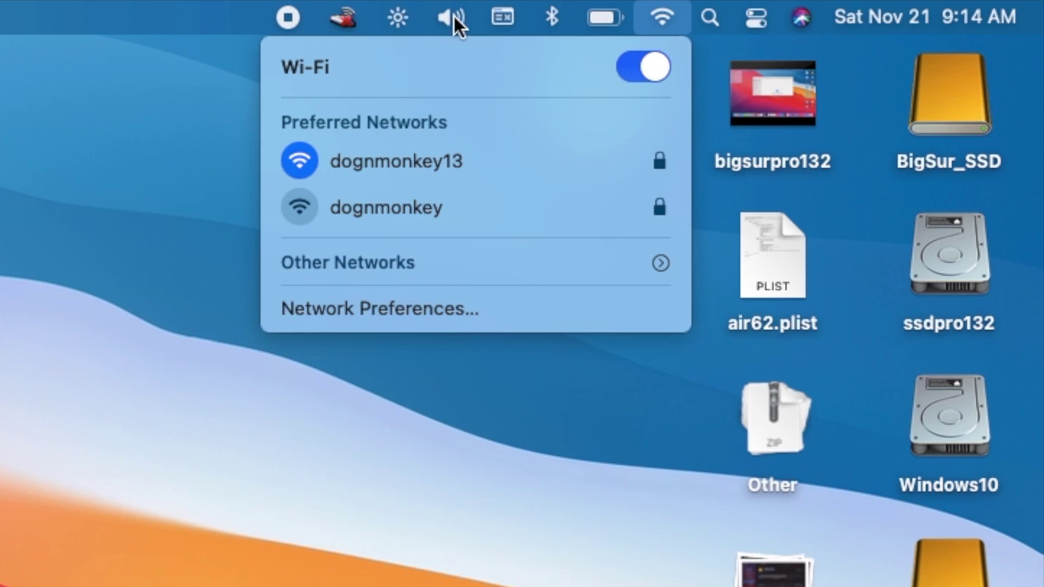
pyautogui.click(453, 22)
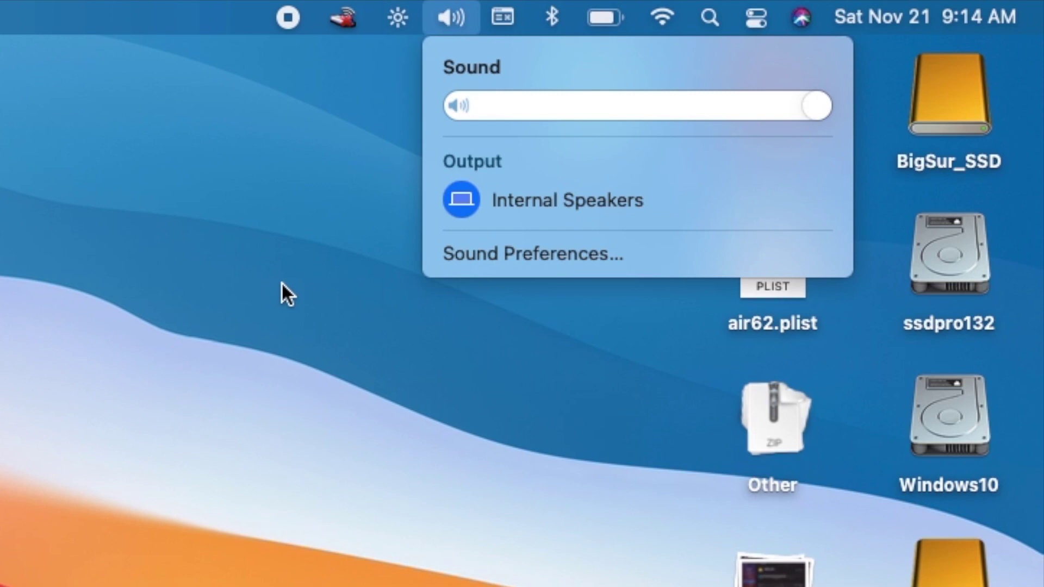
pyautogui.click(761, 18)
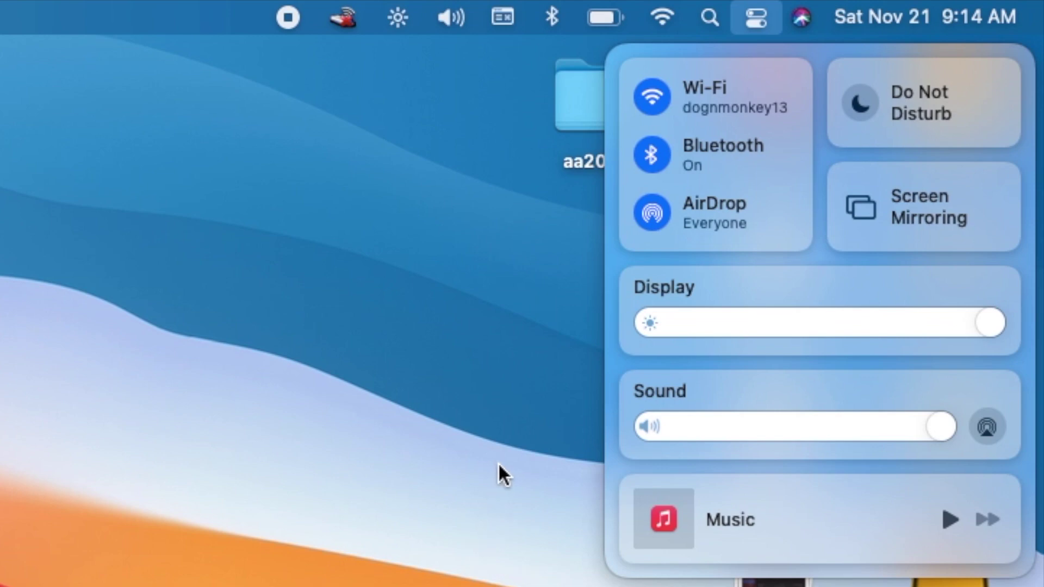
pyautogui.press('Escape')
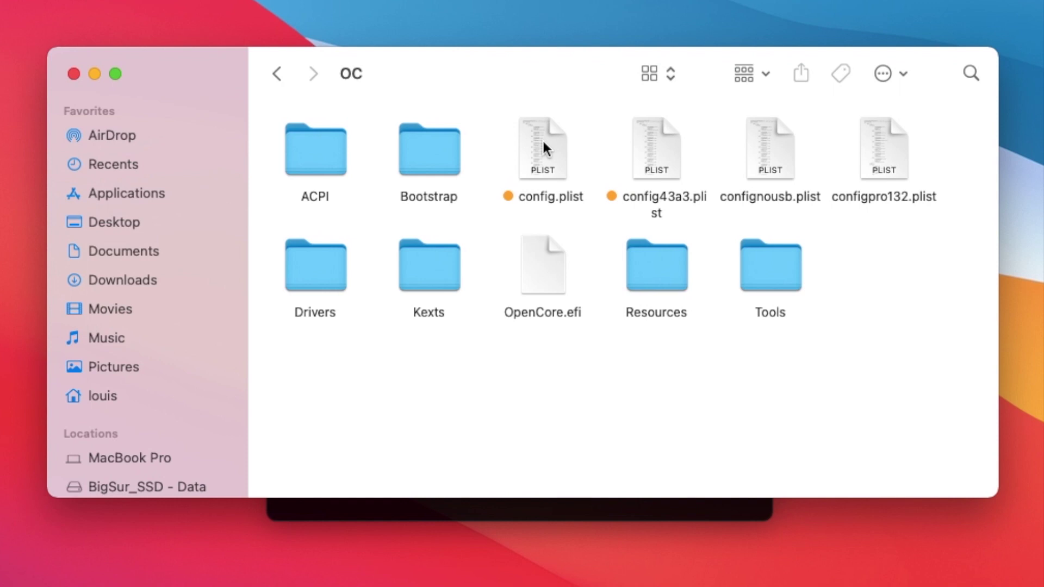
# View the file information of AirportBrcmFixup.kext in the Kexts folder and check the Wi-Fi status
pyautogui.doubleClick(430, 257)
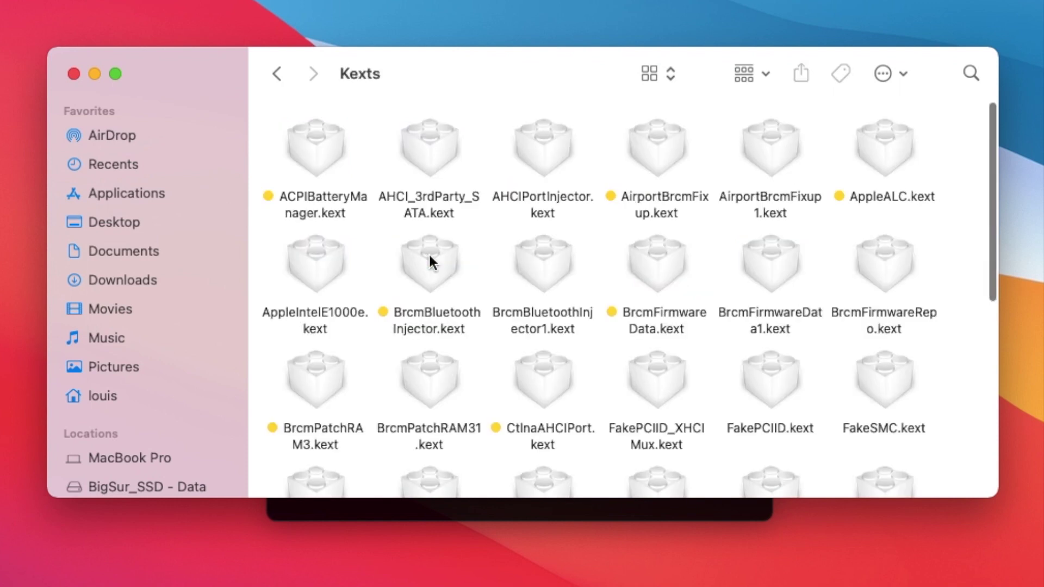
pyautogui.click(668, 145)
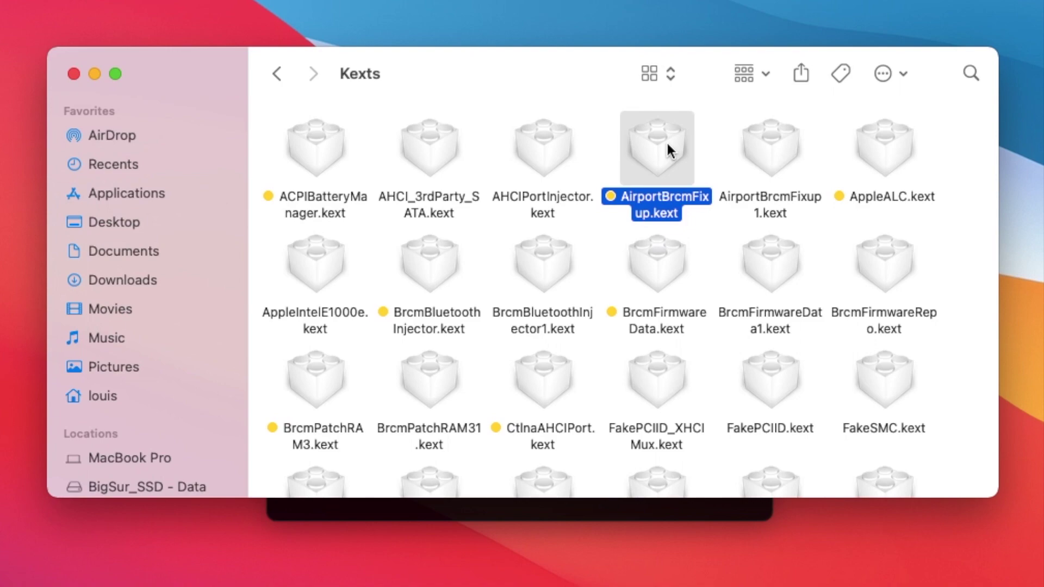
pyautogui.press('super+i')
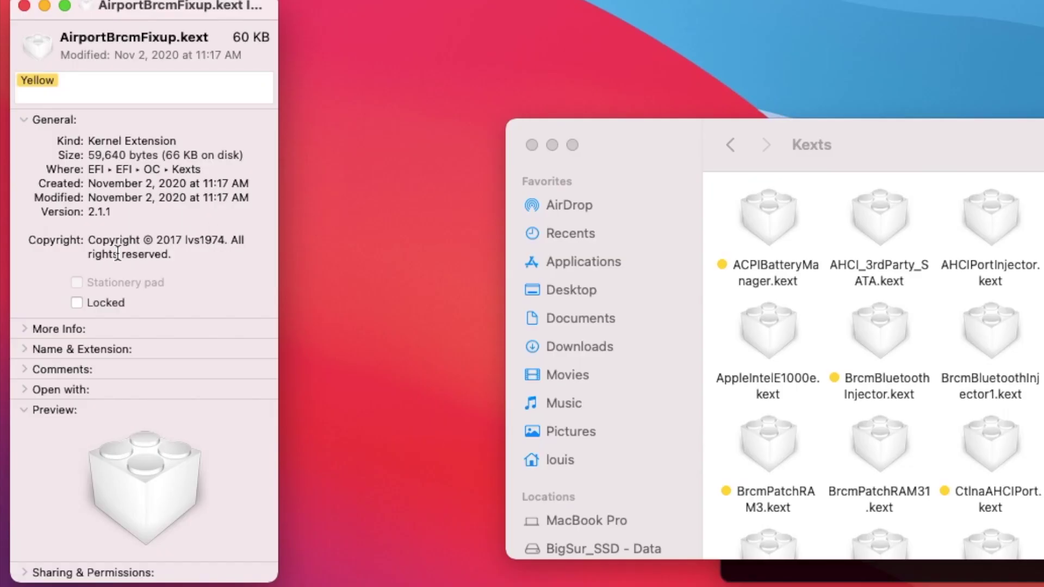
pyautogui.click(23, 6)
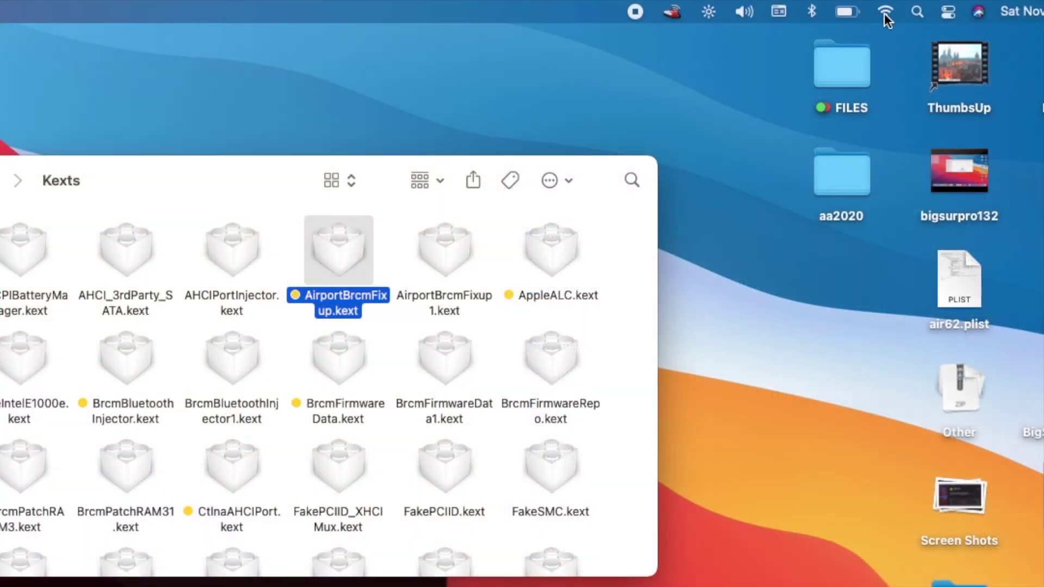
pyautogui.click(884, 13)
pyautogui.click(884, 13)
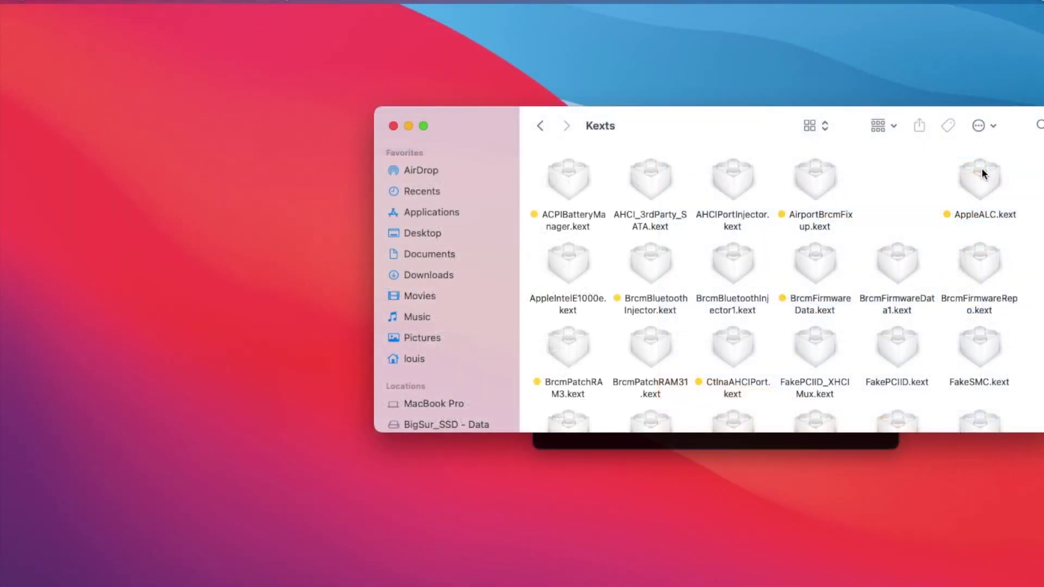
# View the file information of AppleALC.kext to check its version, and close the information window
pyautogui.click(982, 173)
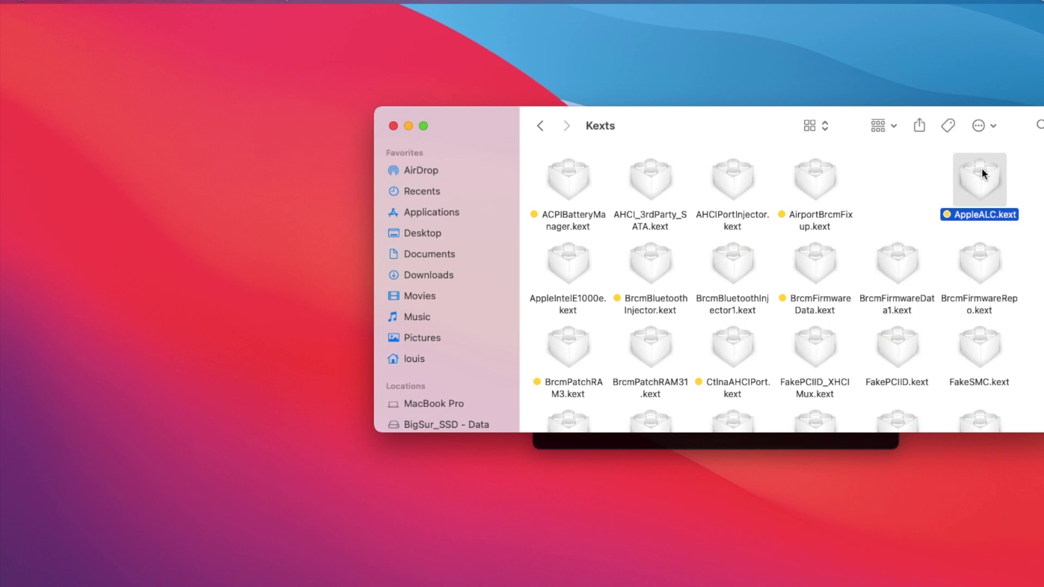
pyautogui.press('super+i')
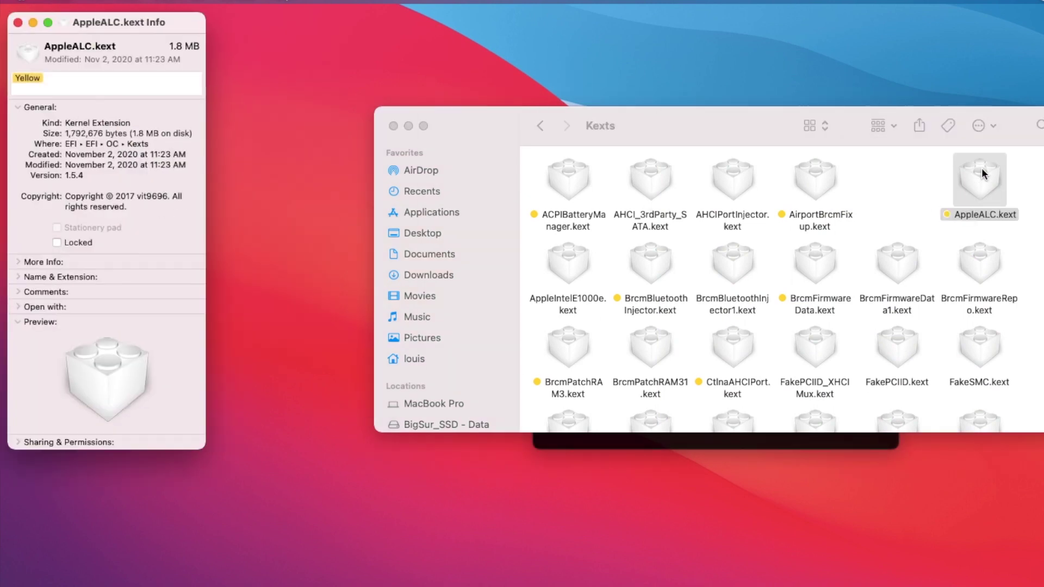
pyautogui.click(18, 23)
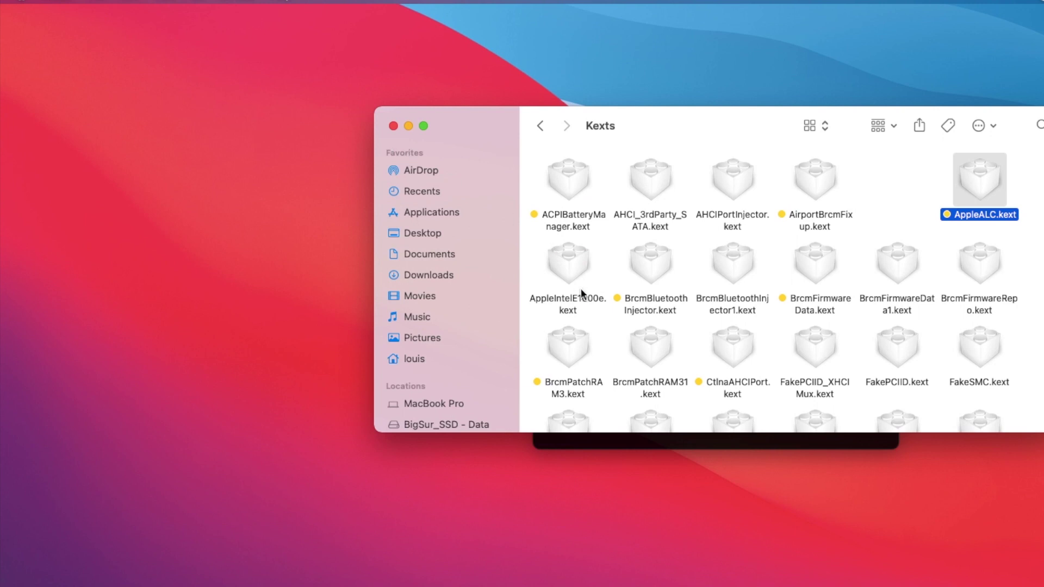
# View the file information of ACPIBatteryManager.kext and check the battery status
pyautogui.click(569, 217)
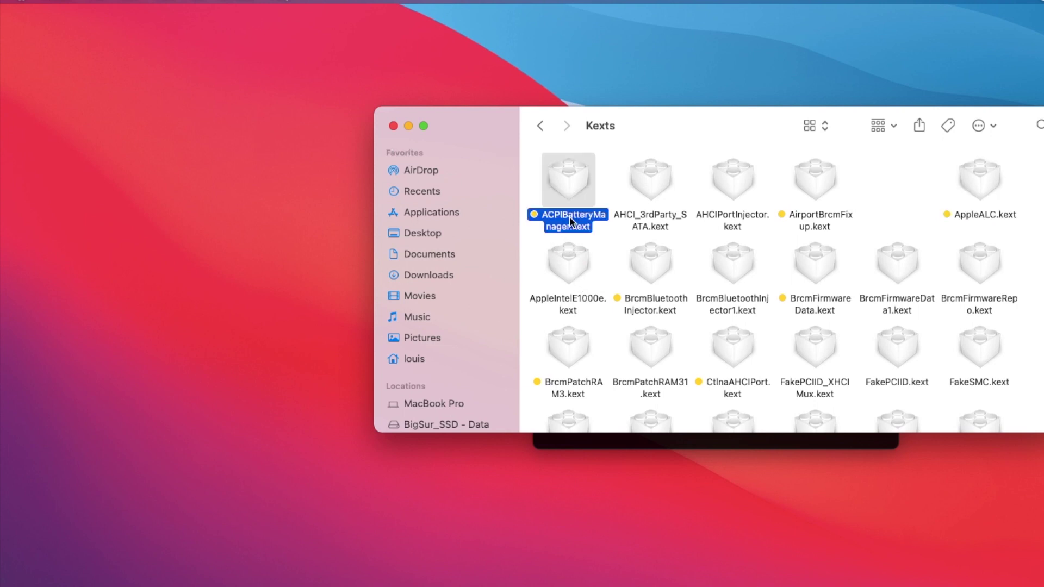
pyautogui.press('super+i')
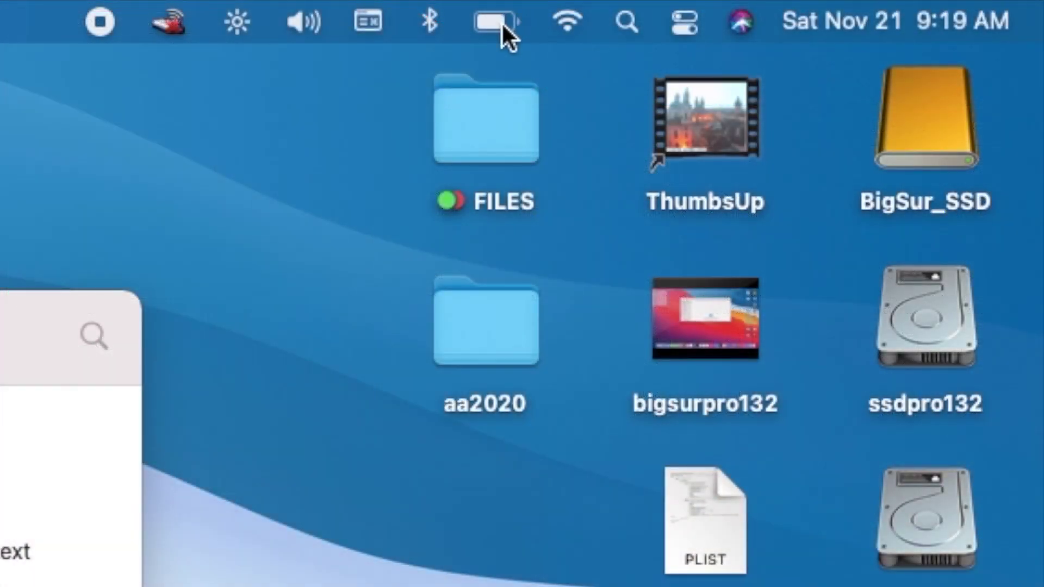
pyautogui.click(497, 21)
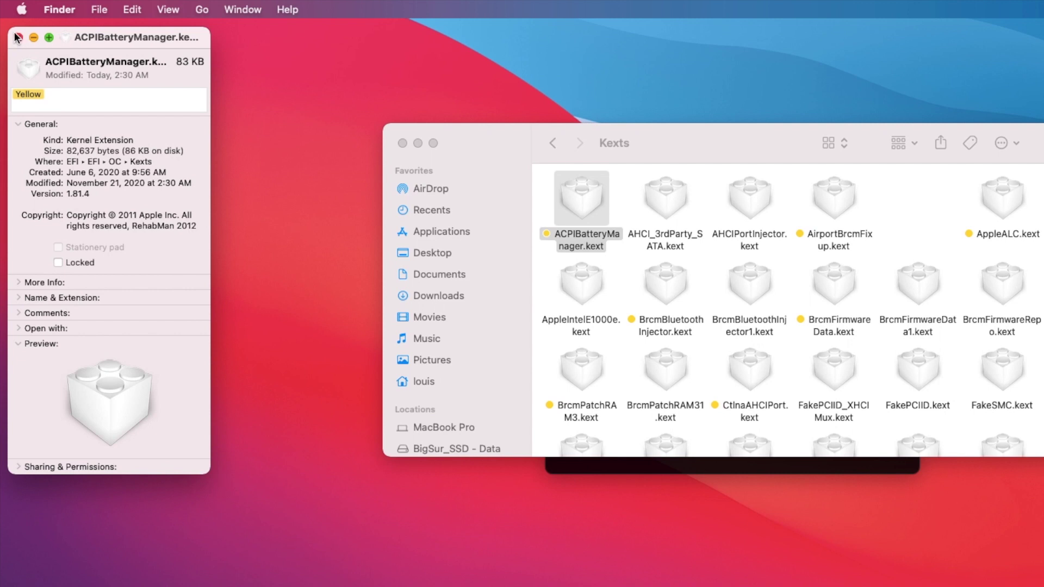
pyautogui.click(16, 37)
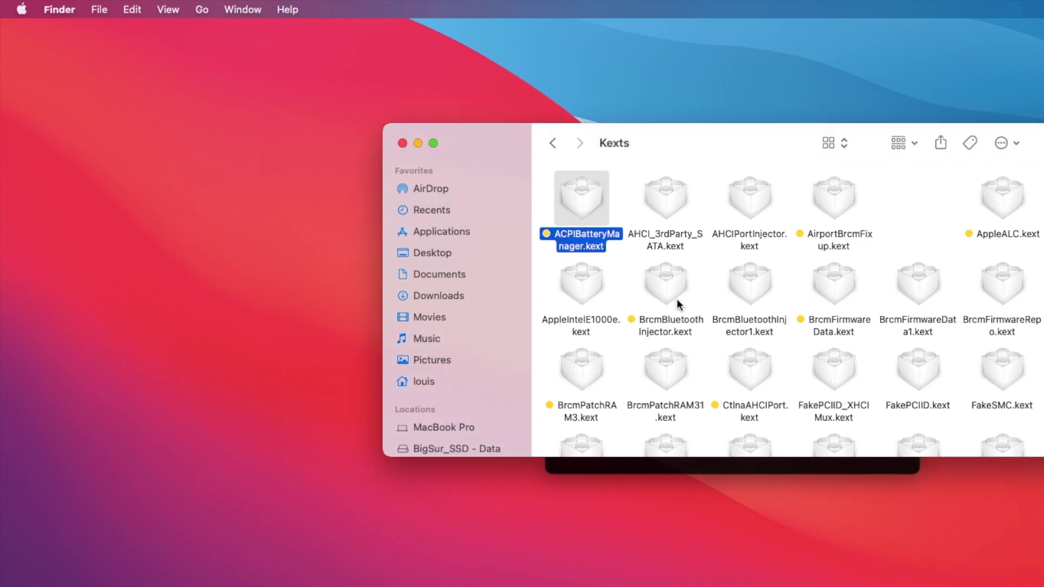
# View the file information of BrcmBluetoothInjector.kext and BrcmFirmwareData.kext to check their versions
pyautogui.click(670, 296)
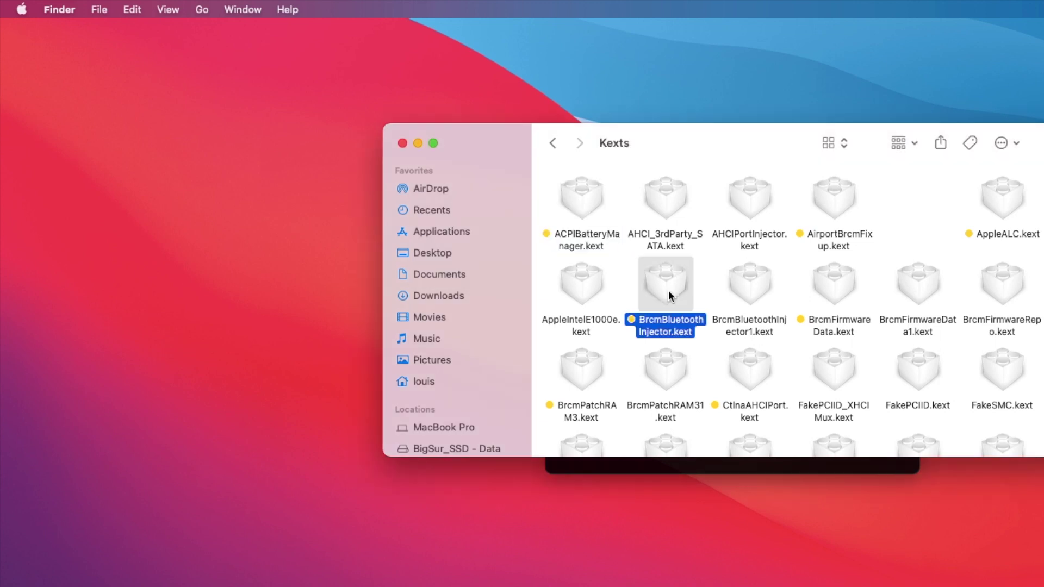
pyautogui.press('super+i')
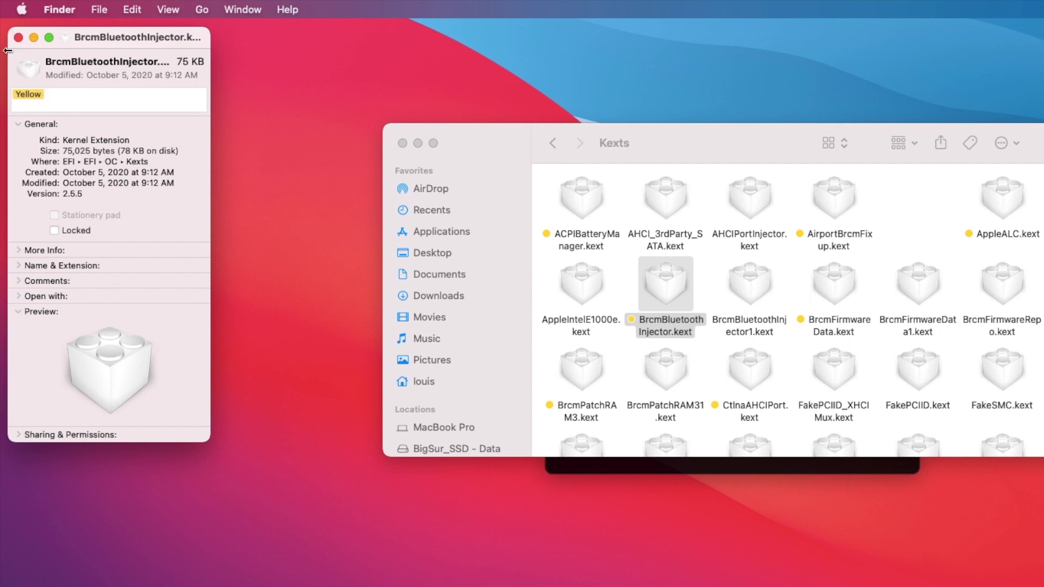
pyautogui.click(18, 38)
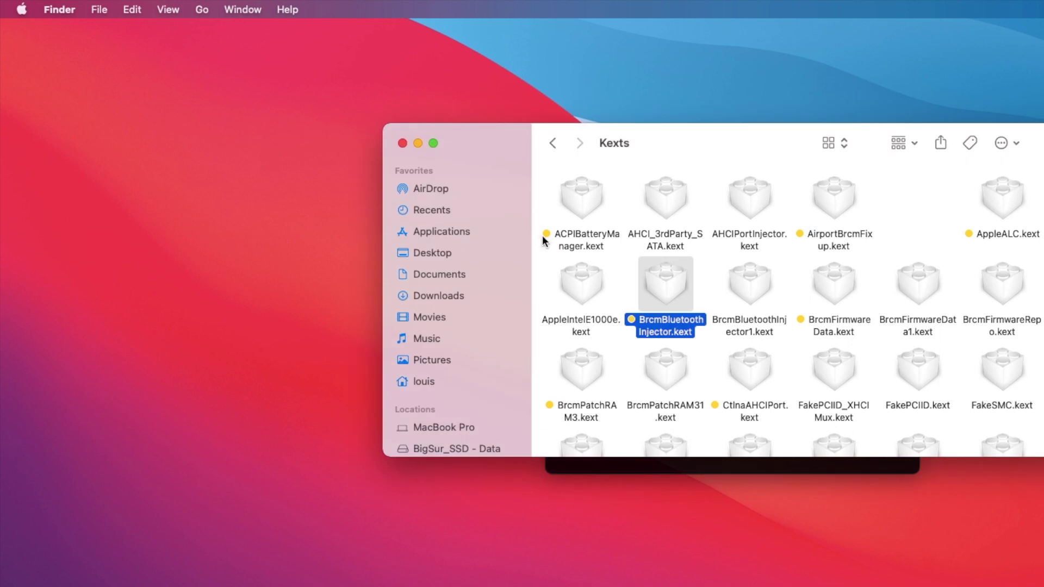
pyautogui.click(845, 327)
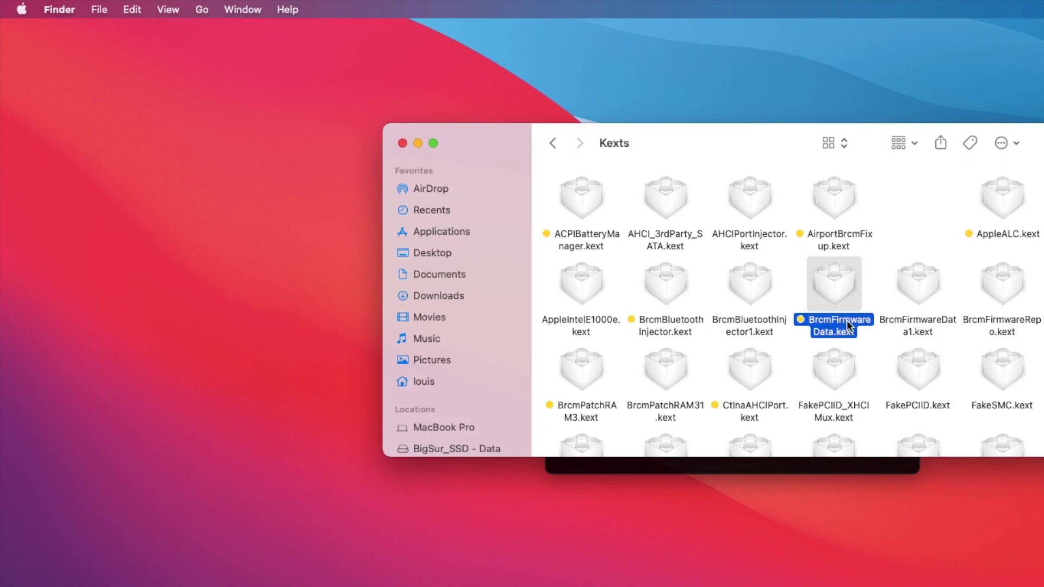
pyautogui.press('super+i')
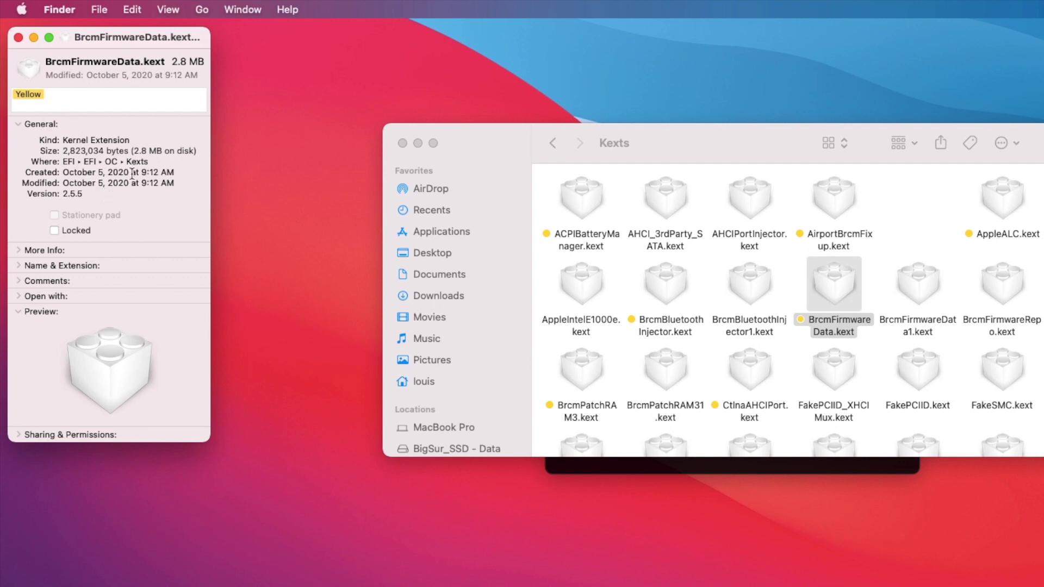
pyautogui.click(18, 38)
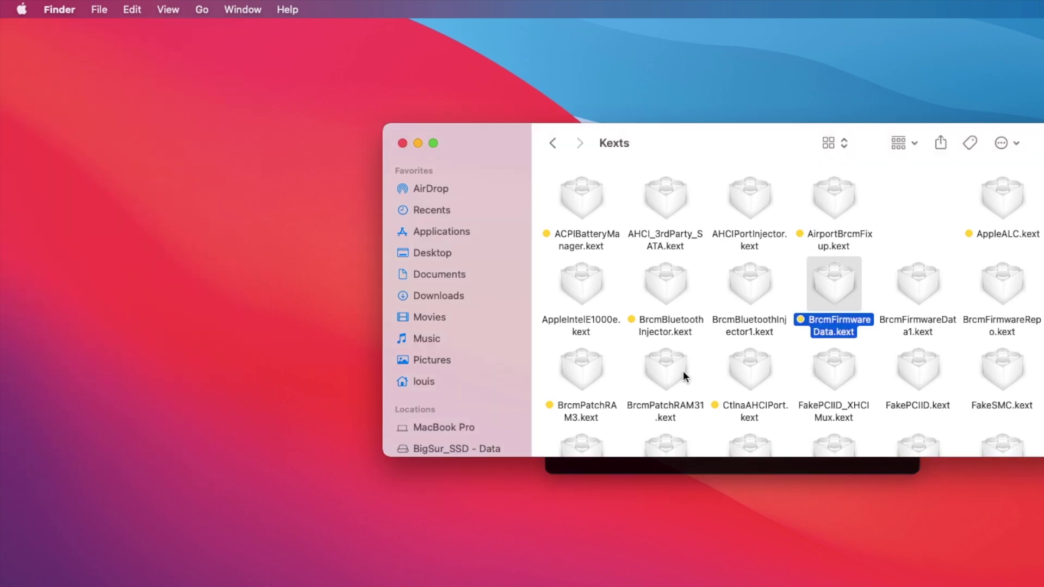
# Point out BrcmPatchRAM3.kext and view the file information of CtlnaAHCIPort.kext
pyautogui.click(577, 380)
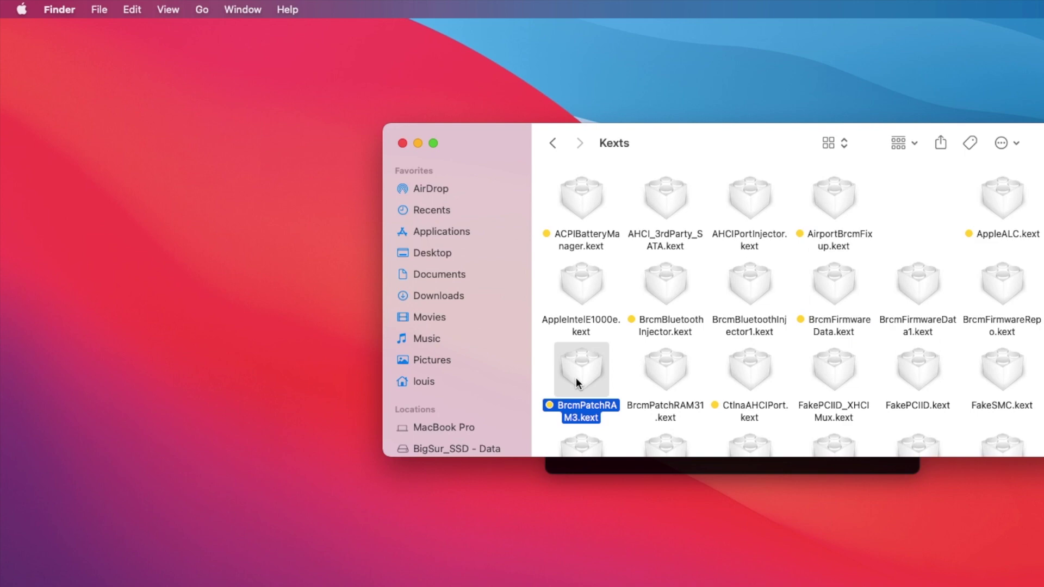
pyautogui.click(754, 376)
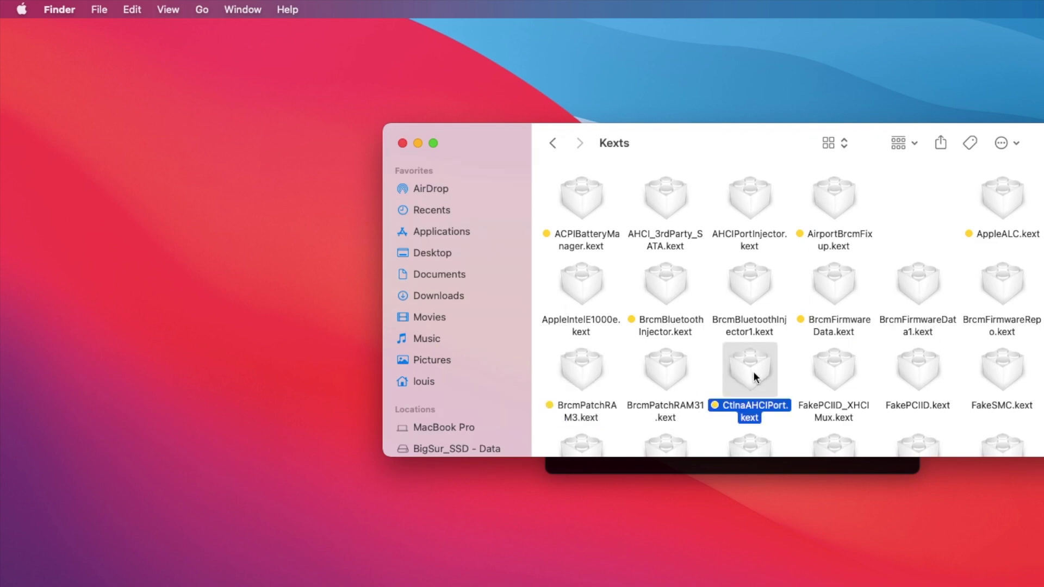
pyautogui.press('super+i')
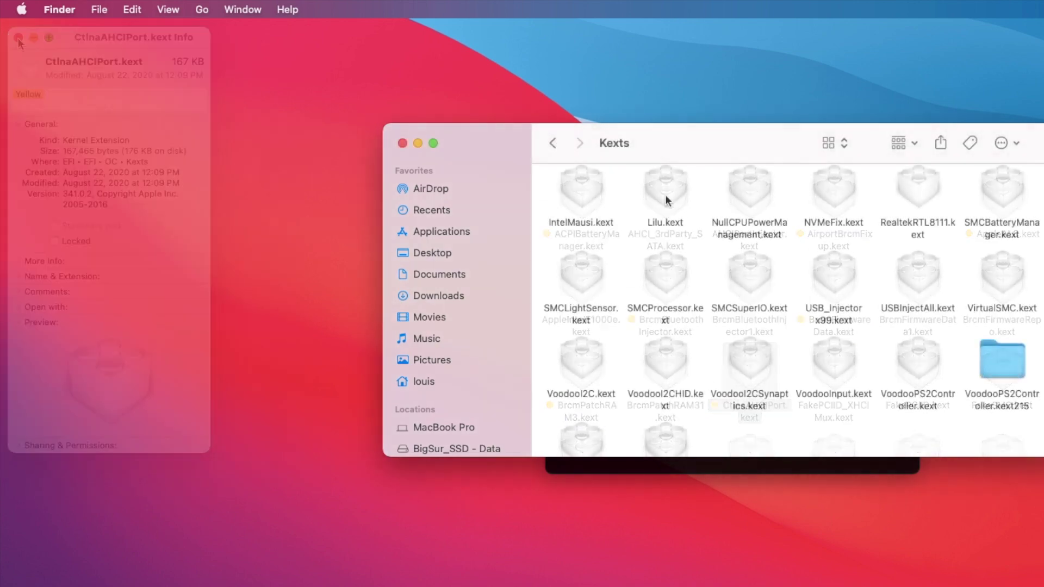
# Review the file information of Lilu.kext and tag the file yellow
pyautogui.click(667, 198)
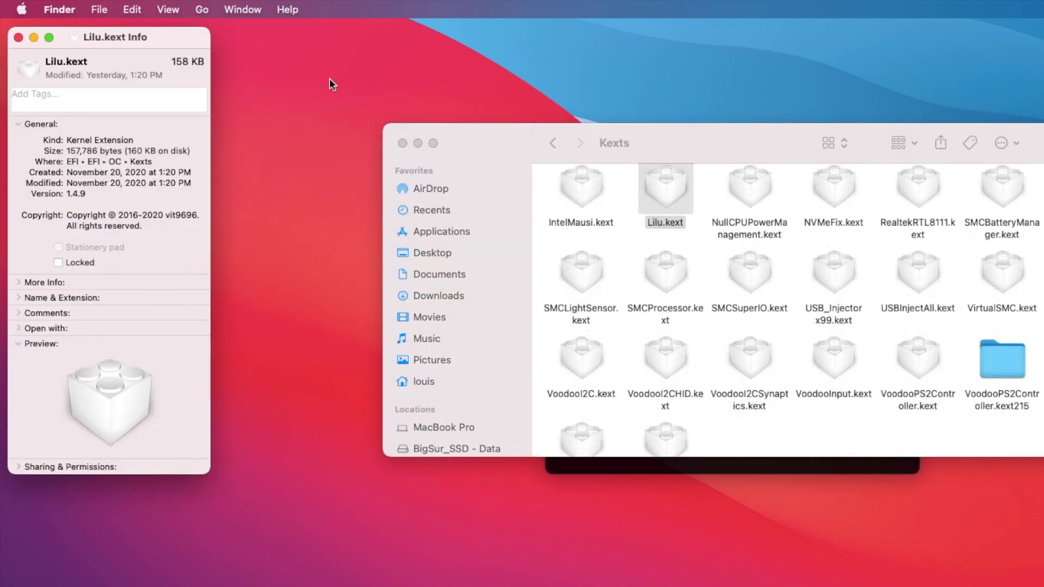
pyautogui.click(18, 37)
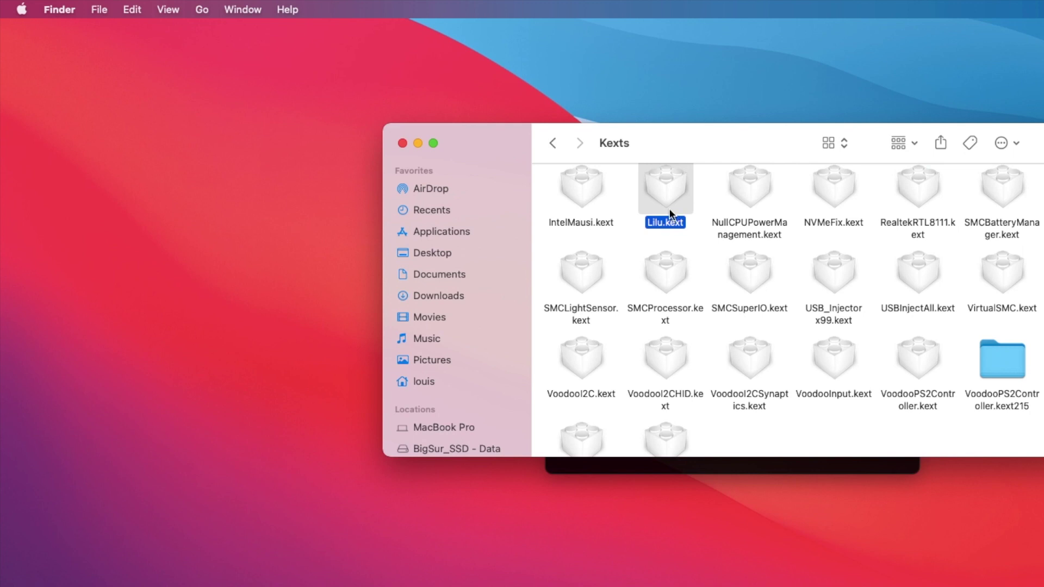
pyautogui.rightClick(669, 208)
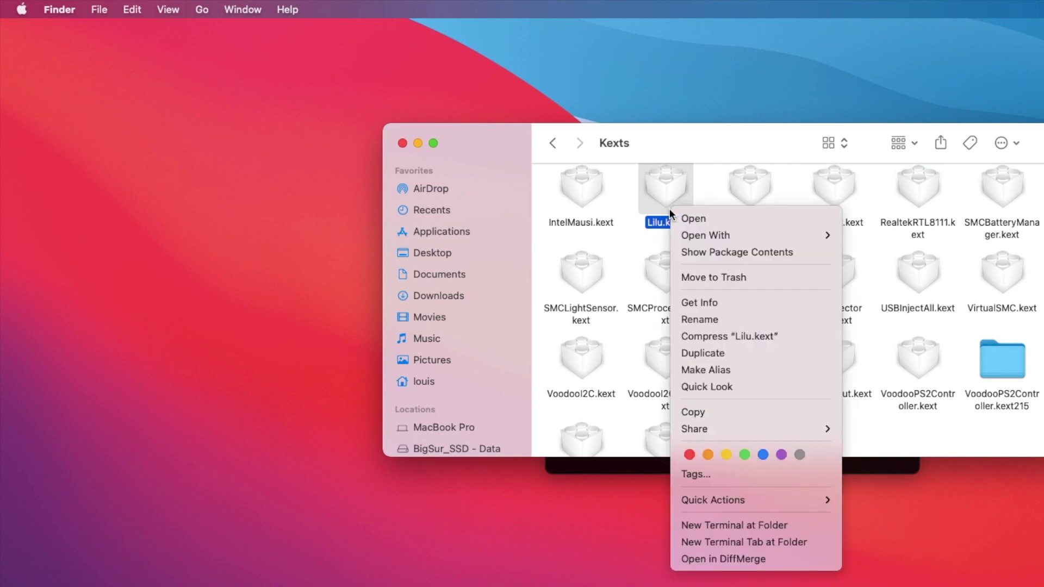
pyautogui.click(726, 454)
# Review the file information of WhateverGreen.kext and tag the file yellow
pyautogui.scroll(-2, 707, 418)
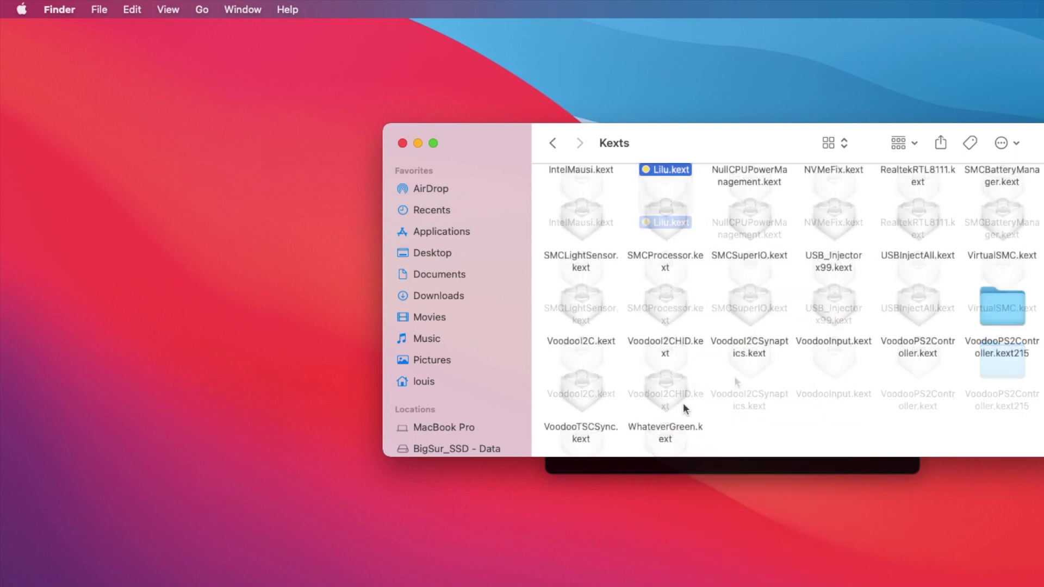
pyautogui.click(678, 405)
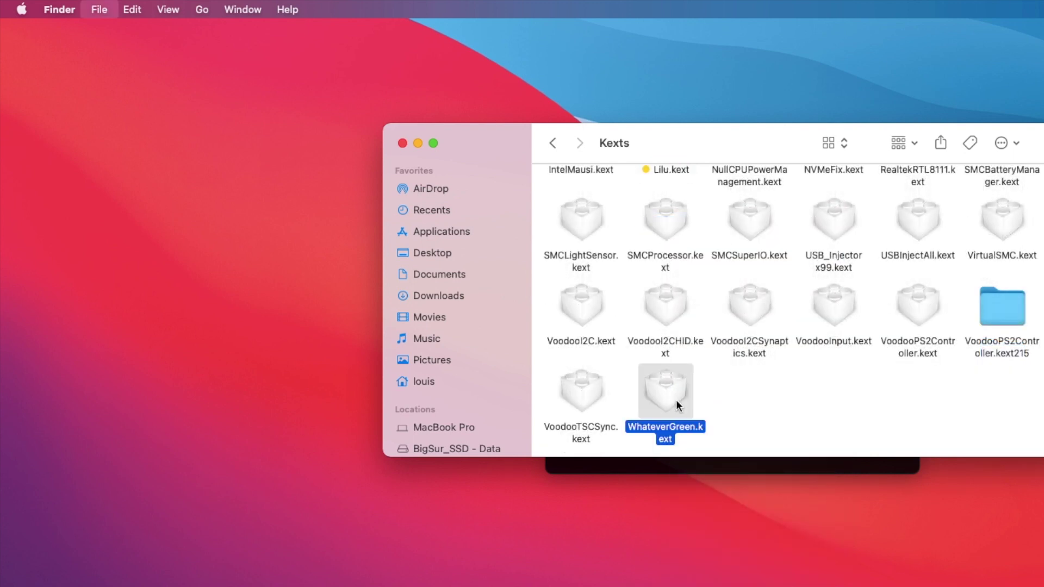
pyautogui.press('super+i')
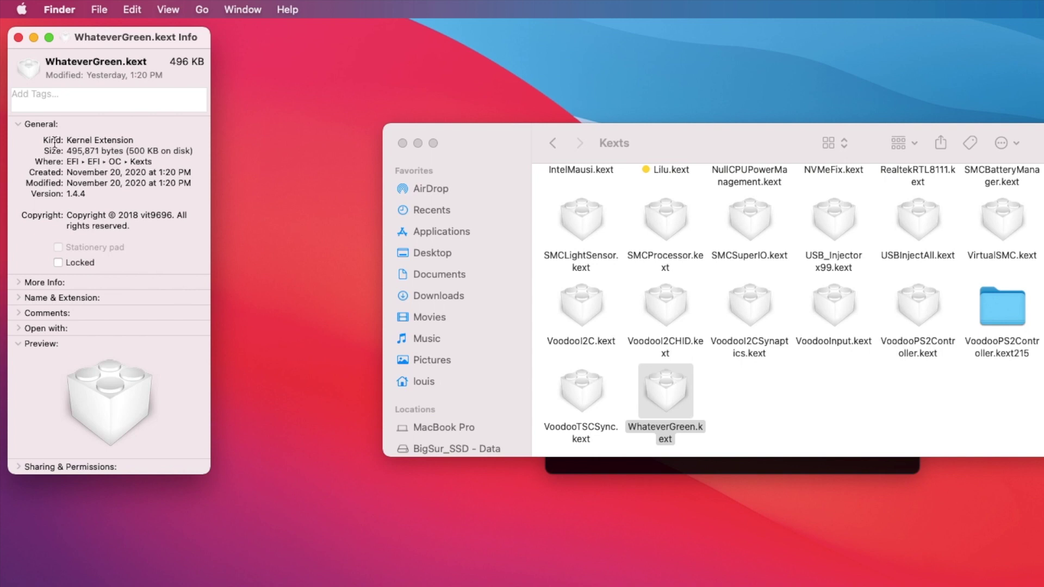
pyautogui.click(18, 37)
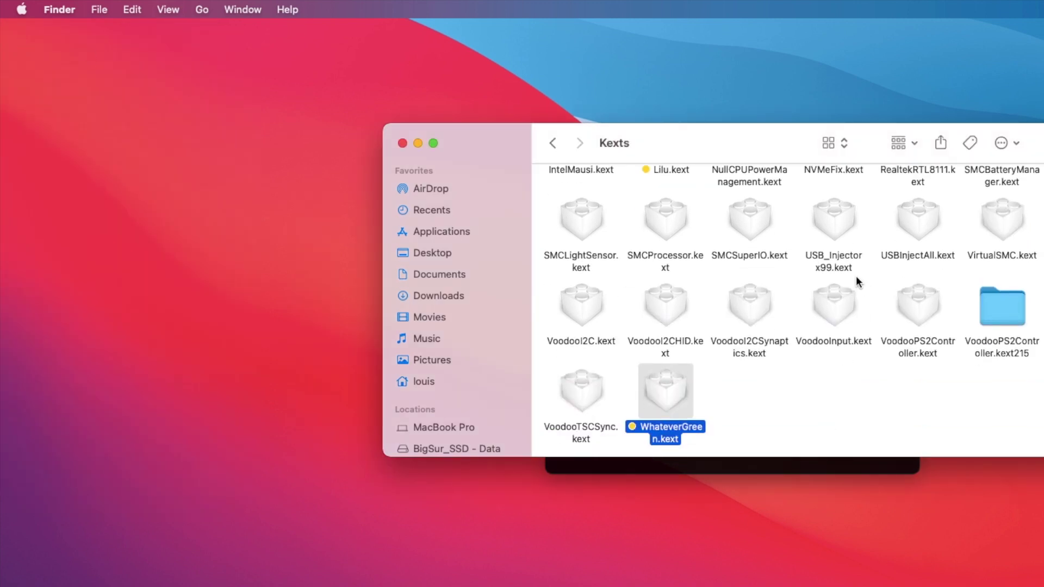
# Tag USBInjectAll.kext yellow, view its file information and close the open Terminal window
pyautogui.click(923, 228)
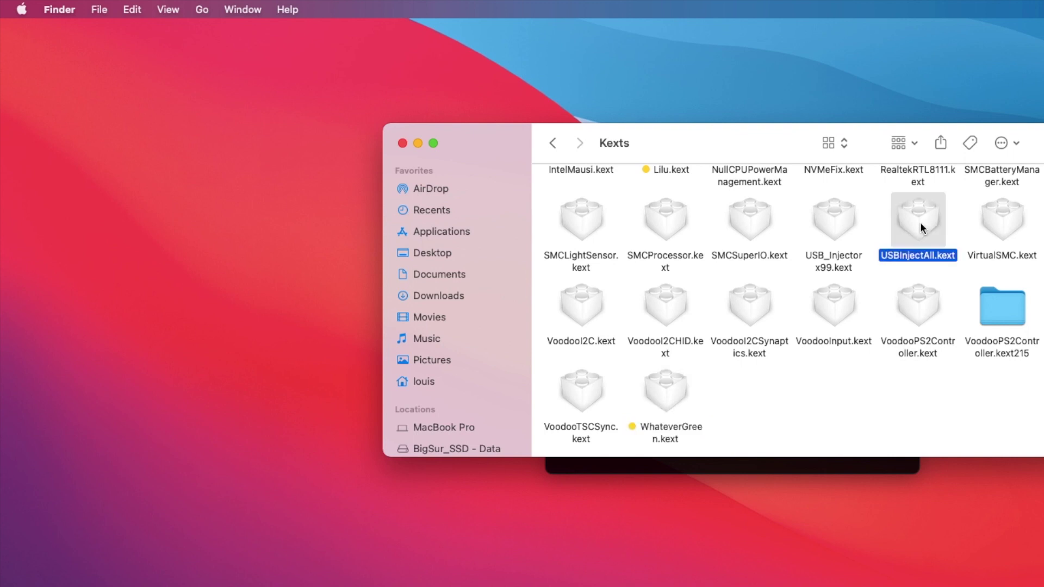
pyautogui.rightClick(923, 228)
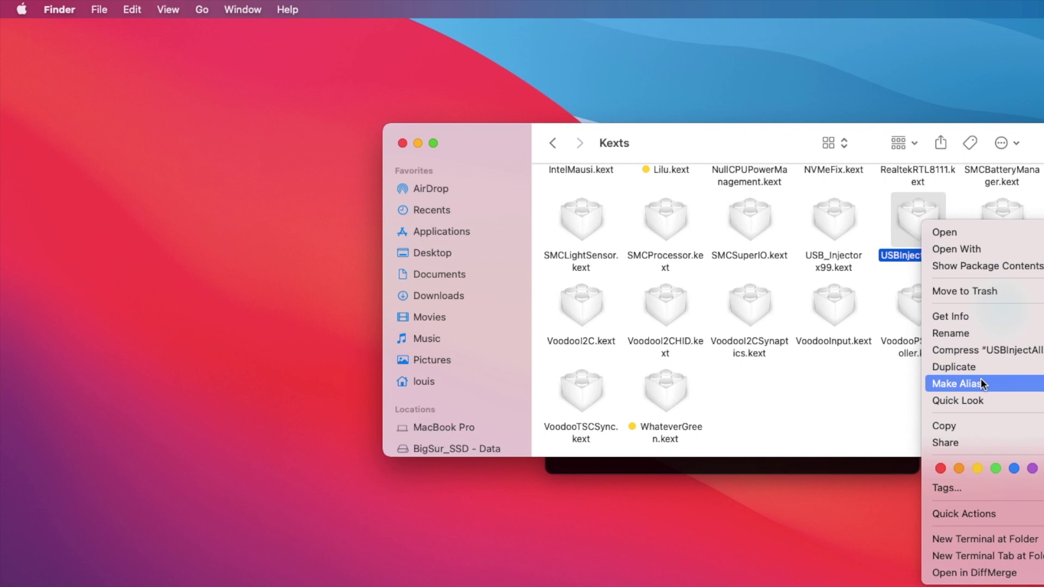
pyautogui.click(977, 468)
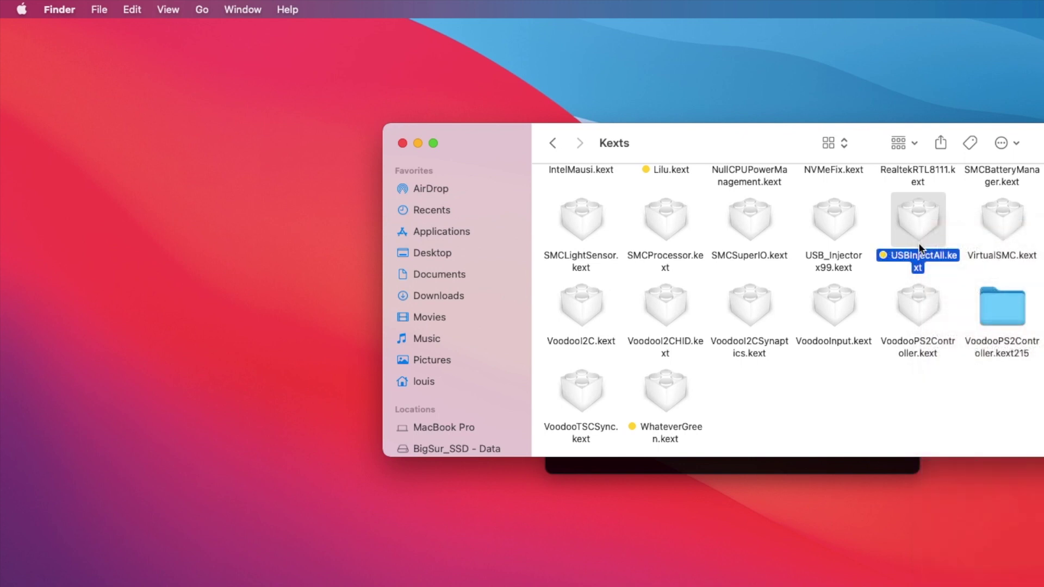
pyautogui.press('super+i')
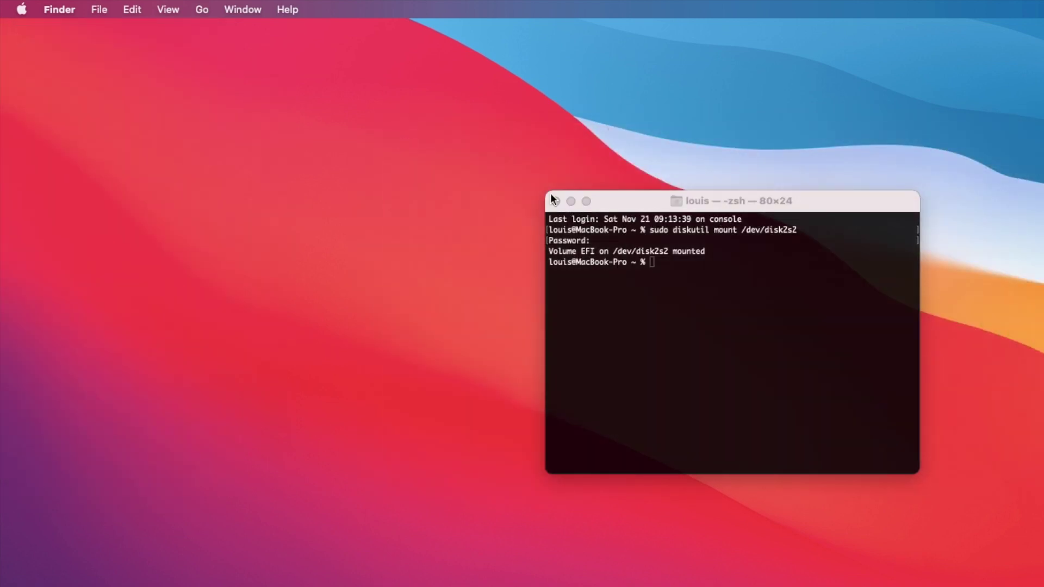
pyautogui.click(555, 201)
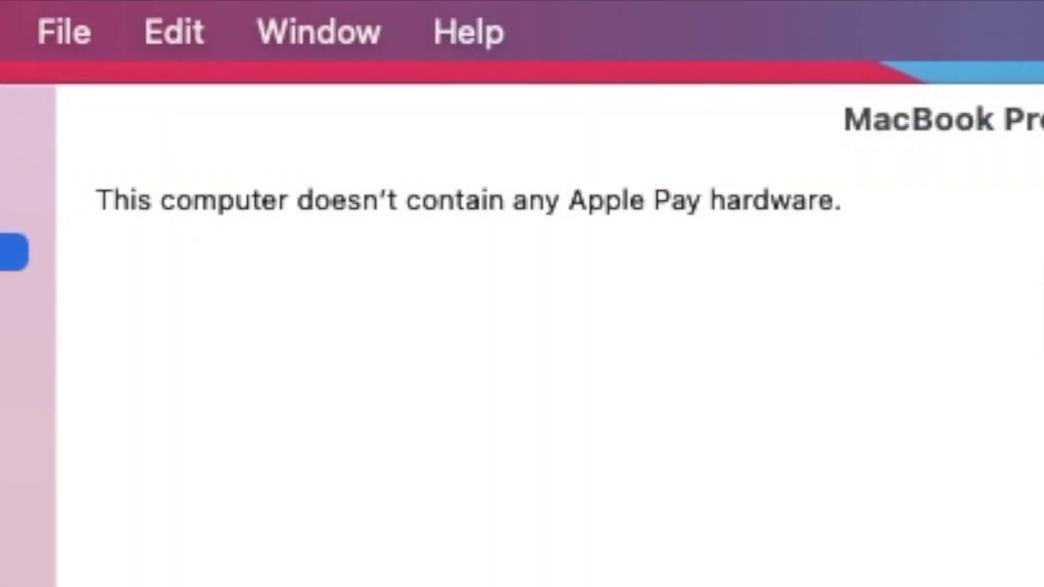
# Open the I/O registry explorer and check the IOBuiltin property of the en0 interface under IntelMausi
pyautogui.click(14, 174)
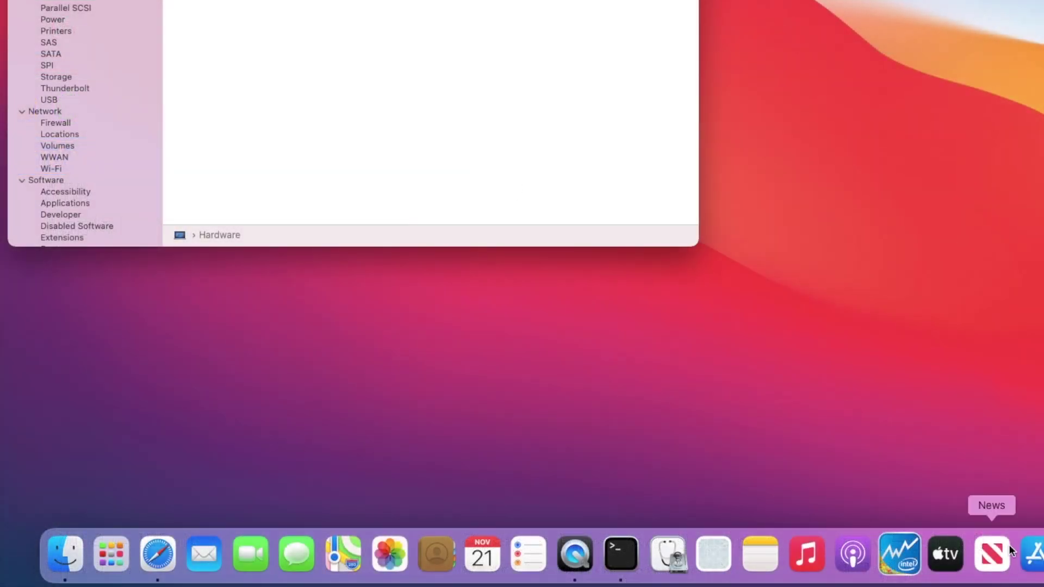
pyautogui.click(990, 442)
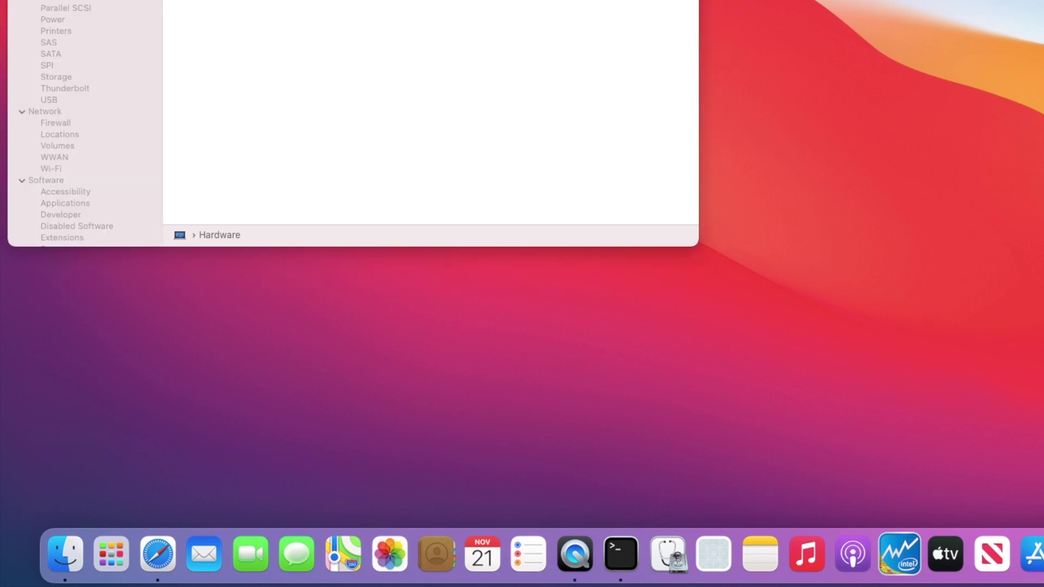
pyautogui.click(707, 562)
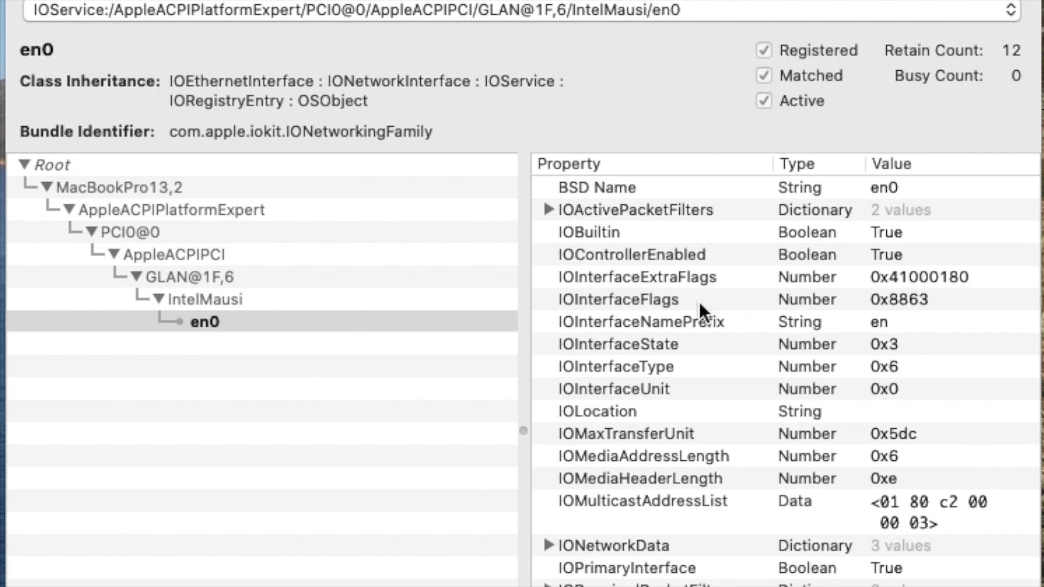
pyautogui.click(659, 225)
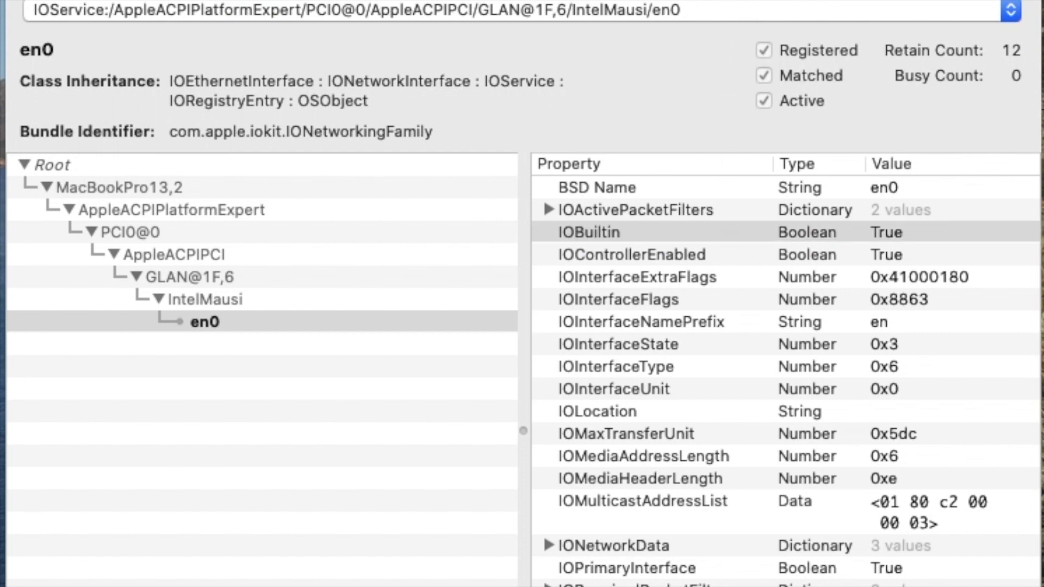
pyautogui.press('Return')
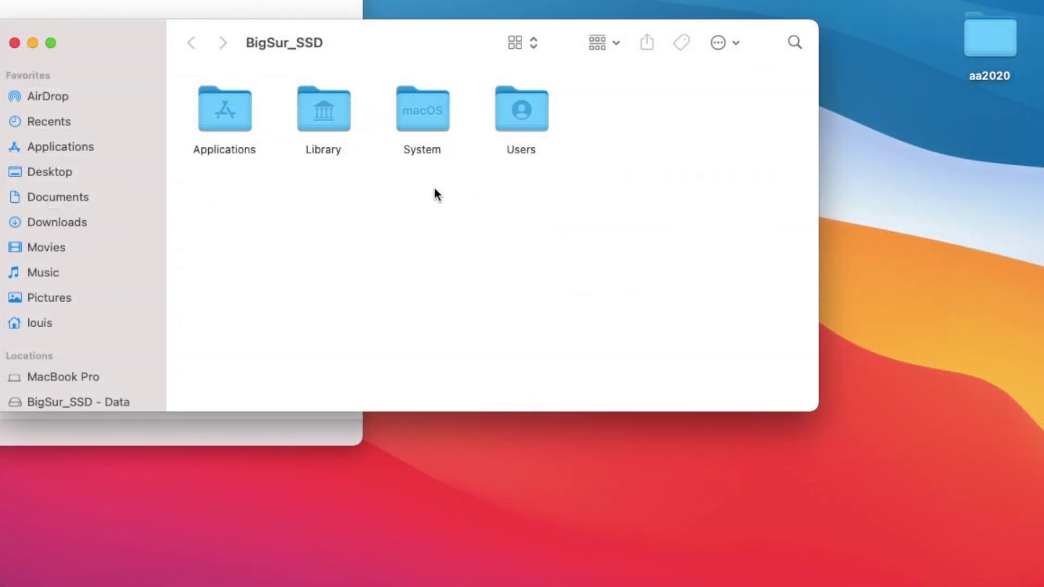
# Open Library/Preferences/SystemConfiguration on BigSur_SSD and look through its NetworkInterfaces and preferences files
pyautogui.doubleClick(328, 112)
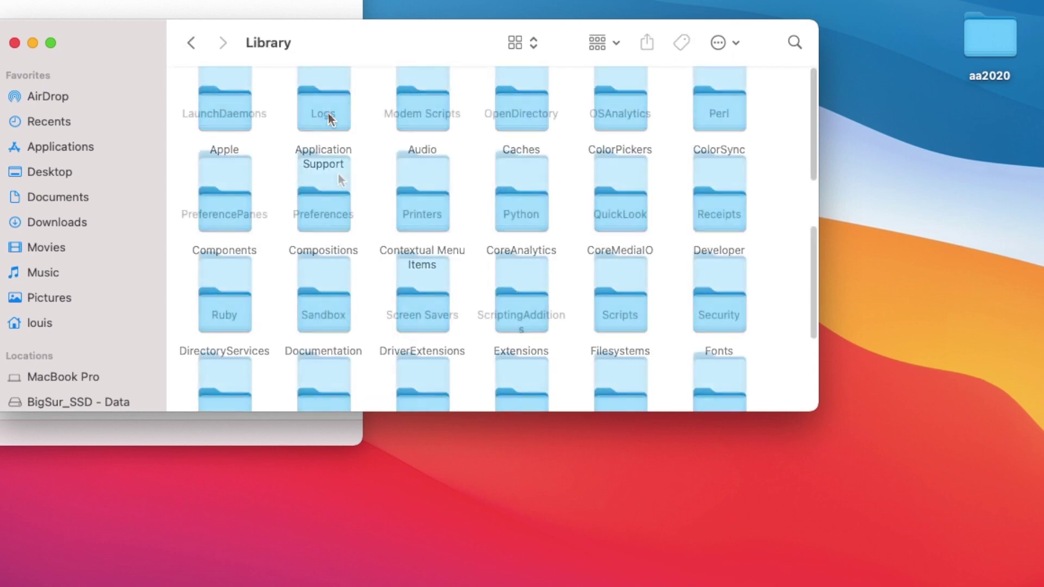
pyautogui.doubleClick(337, 176)
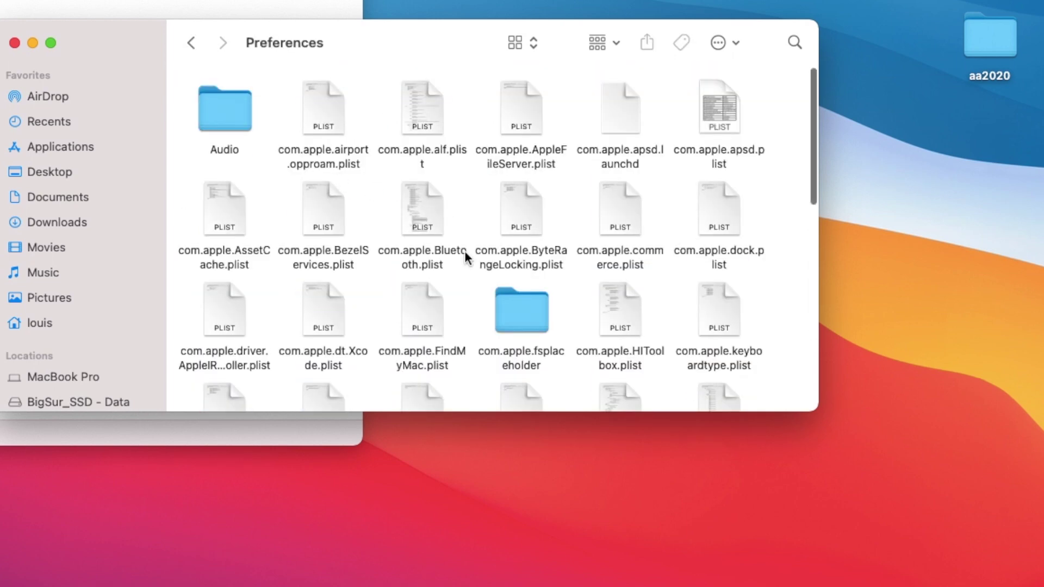
pyautogui.scroll(-15, 465, 252)
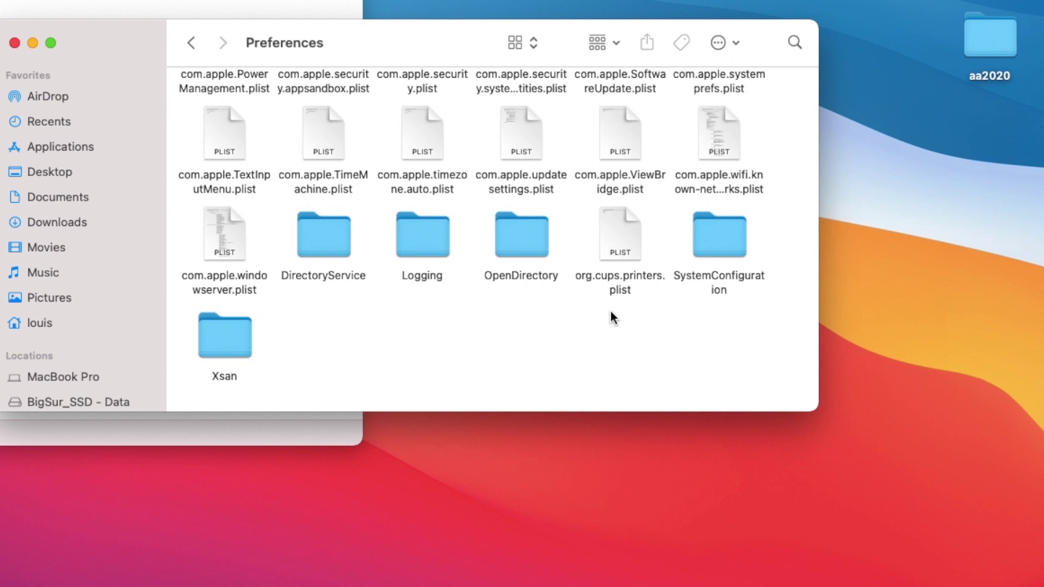
pyautogui.doubleClick(726, 233)
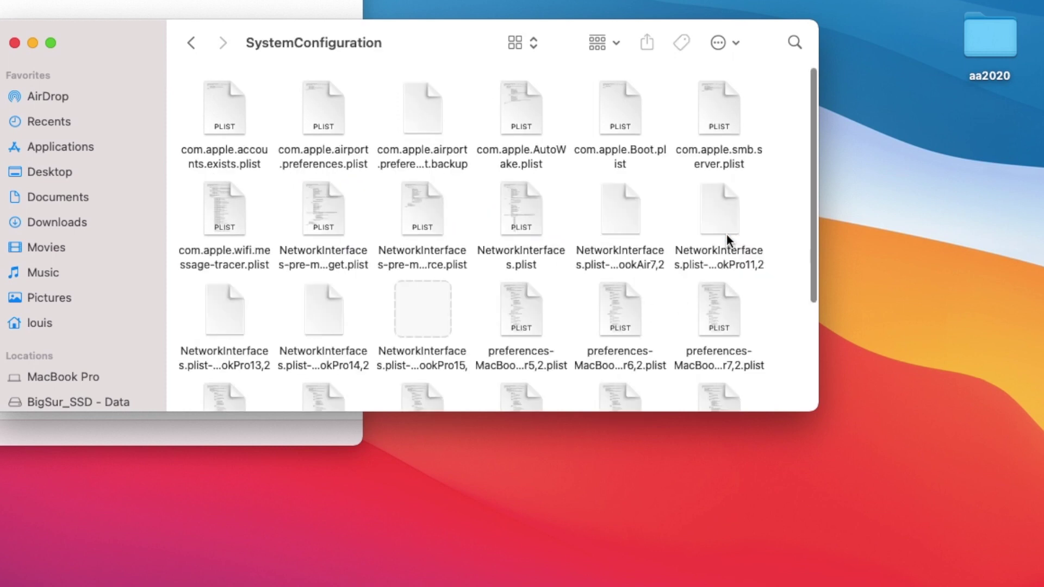
pyautogui.scroll(-5, 727, 233)
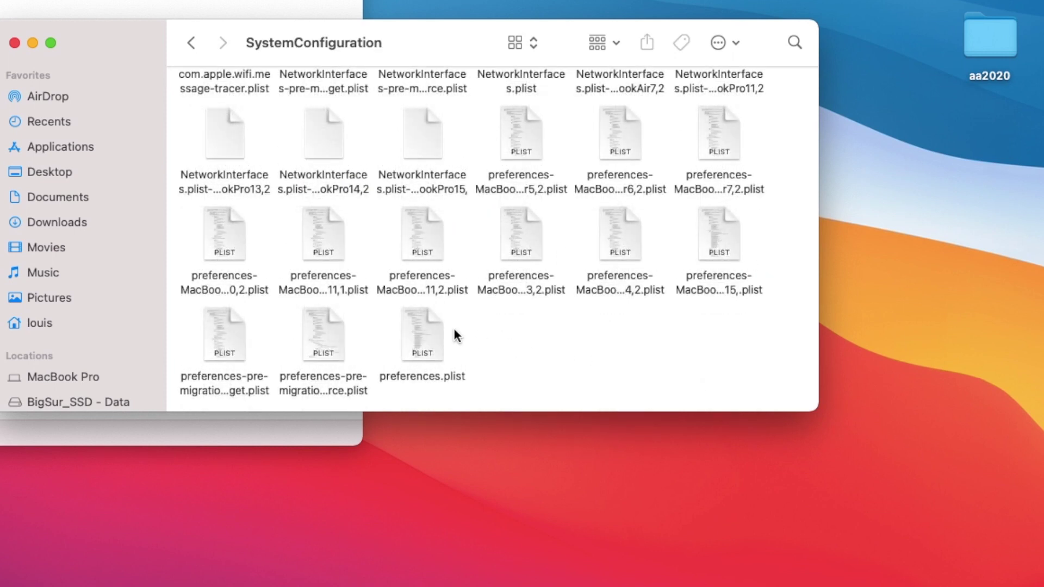
pyautogui.scroll(1, 508, 316)
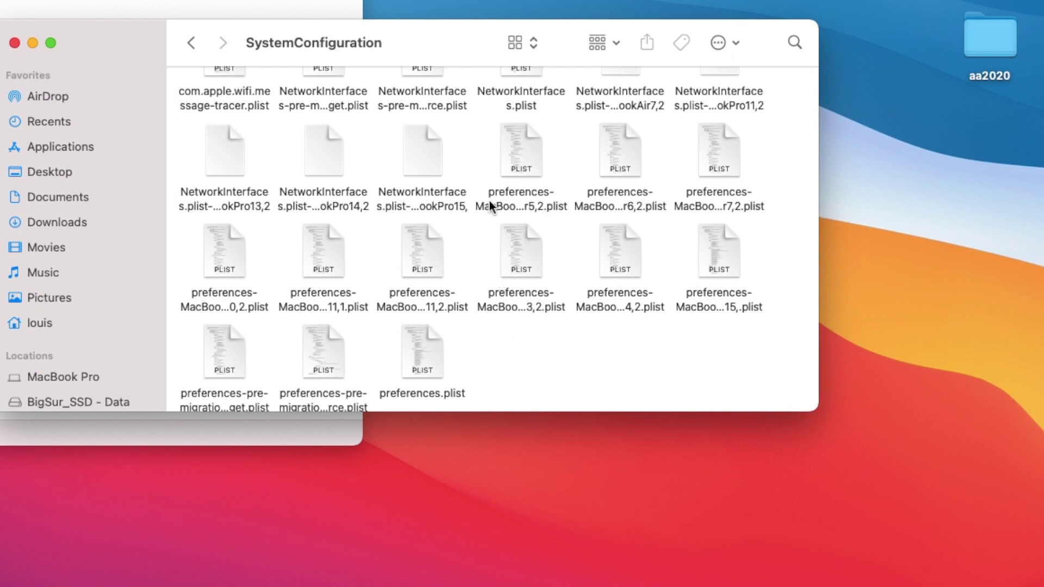
pyautogui.scroll(4, 538, 237)
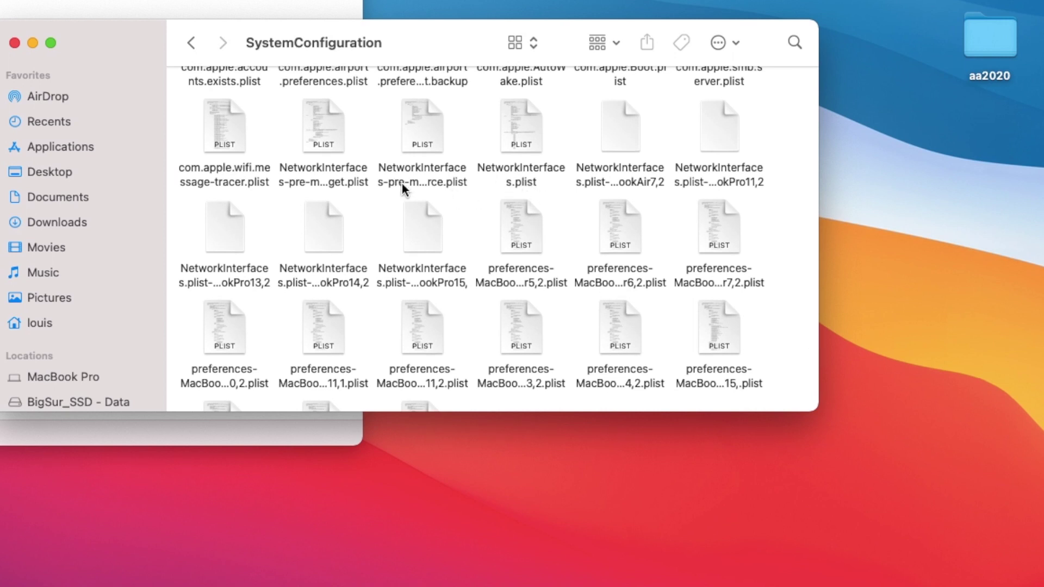
pyautogui.scroll(4, 329, 232)
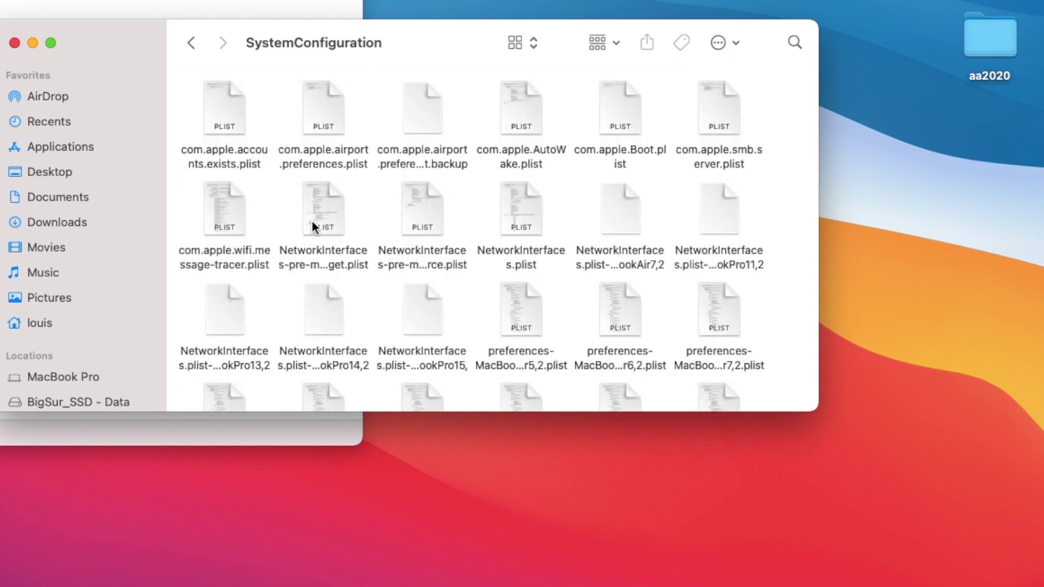
# Move all NetworkInterfaces and preferences files in SystemConfiguration to the Trash, authorizing the deletion with the account password
pyautogui.click(312, 226)
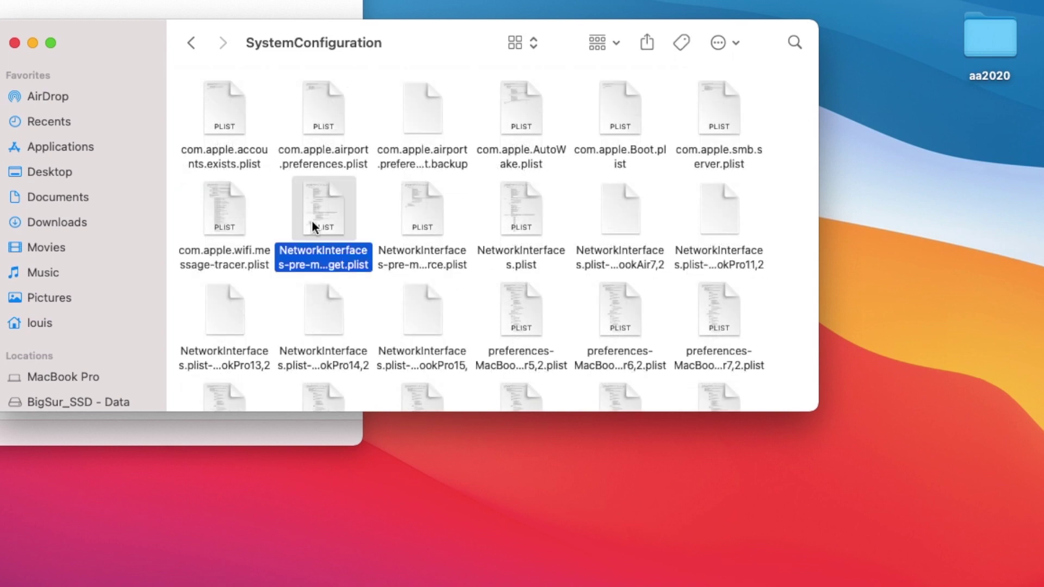
pyautogui.hotkey('shift', 'Down')
pyautogui.hotkey('shift', 'Down')
pyautogui.hotkey('shift', 'Down')
pyautogui.scroll(-2, 359, 261)
pyautogui.hotkey('shift', 'Right')
pyautogui.hotkey('shift', 'Right')
pyautogui.hotkey('shift', 'Right')
pyautogui.rightClick(447, 199)
pyautogui.moveTo(475, 272)
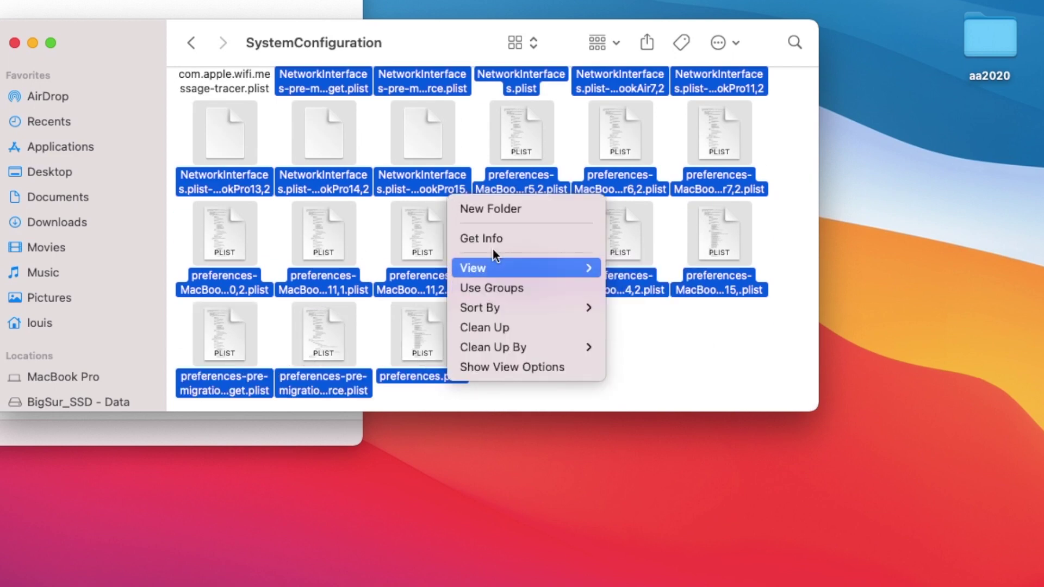
pyautogui.rightClick(514, 168)
pyautogui.click(536, 249)
pyautogui.write('•••••••')
pyautogui.press('Return')
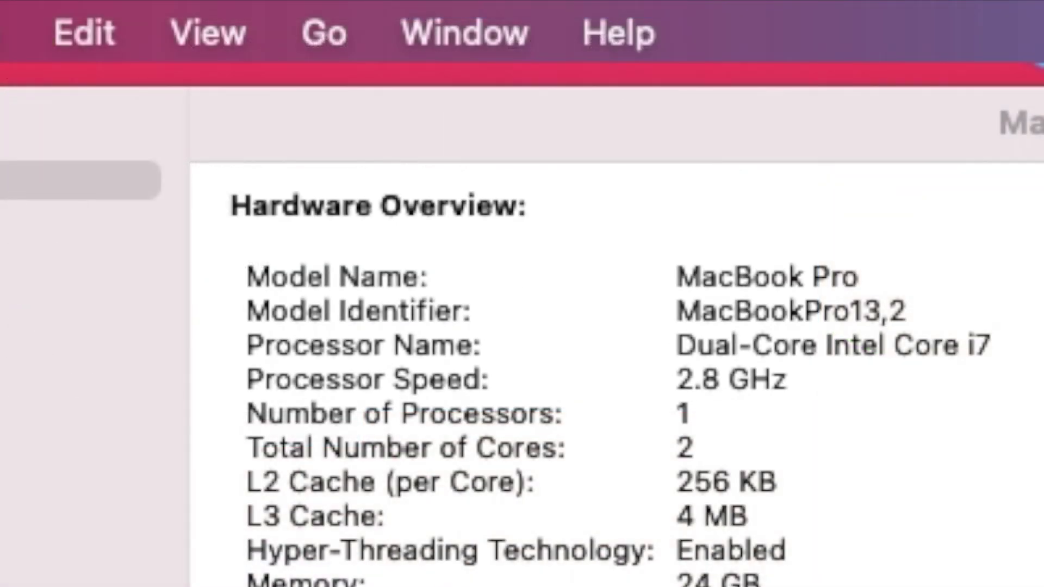
# Review the Audio, Bluetooth, Camera and Card Reader hardware details in System Information
pyautogui.click(144, 459)
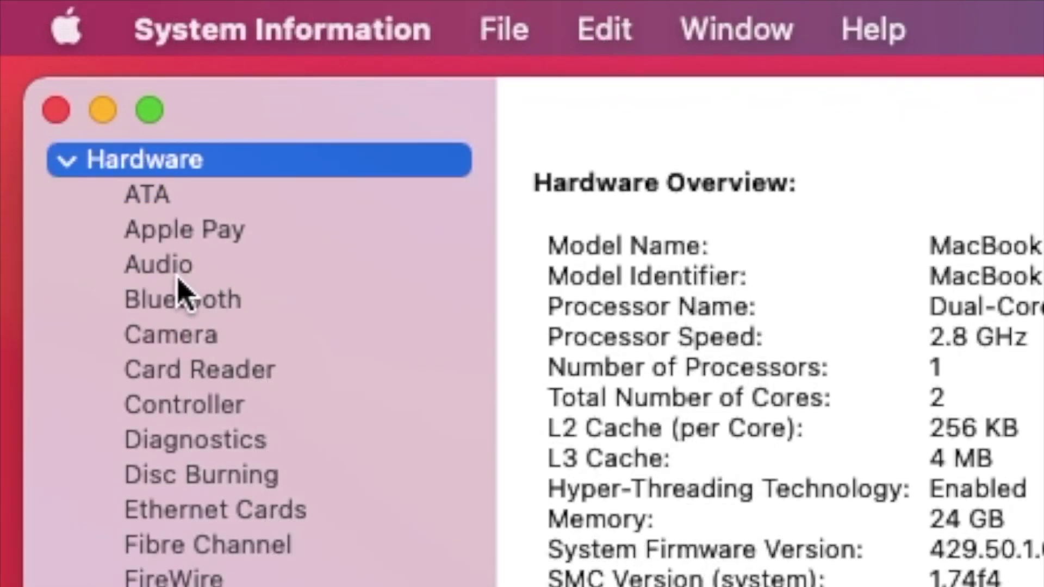
pyautogui.click(176, 272)
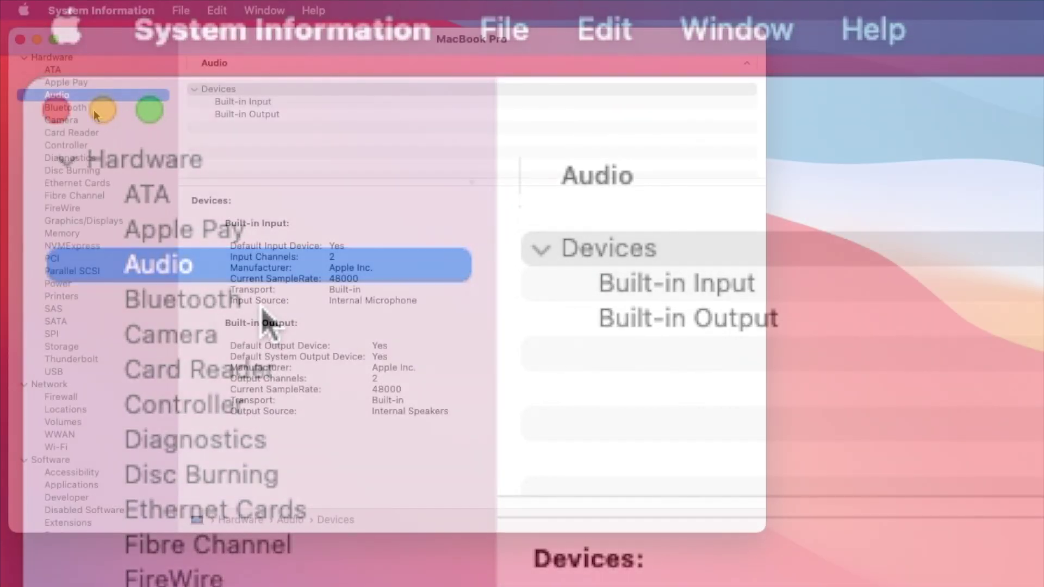
pyautogui.click(261, 303)
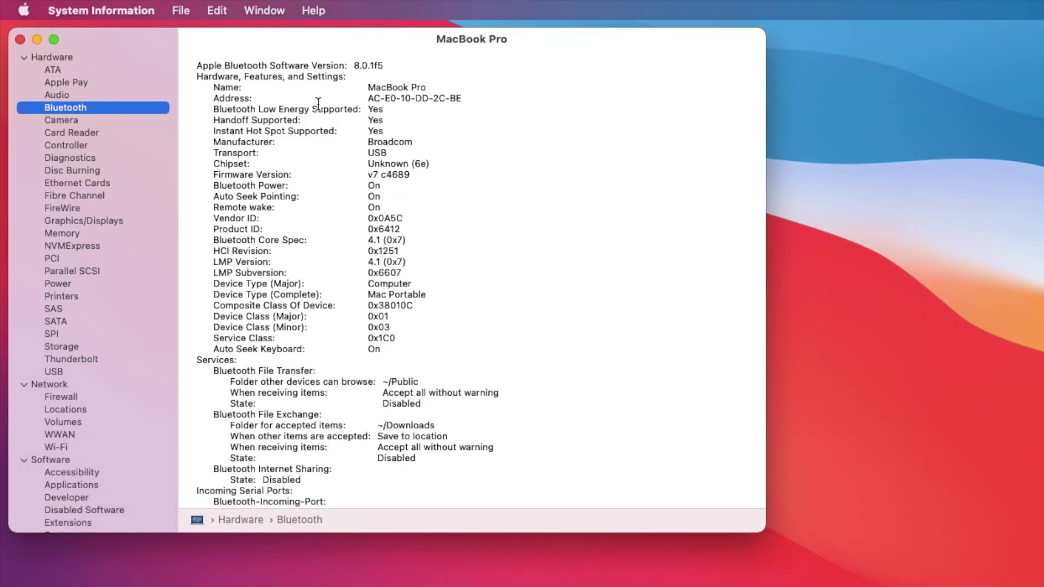
pyautogui.click(96, 118)
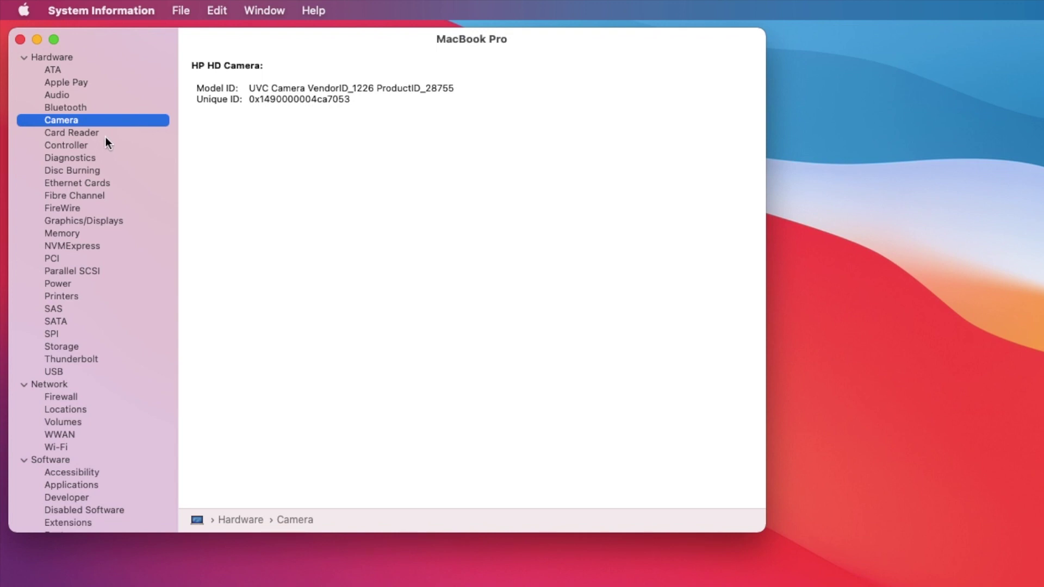
pyautogui.click(106, 136)
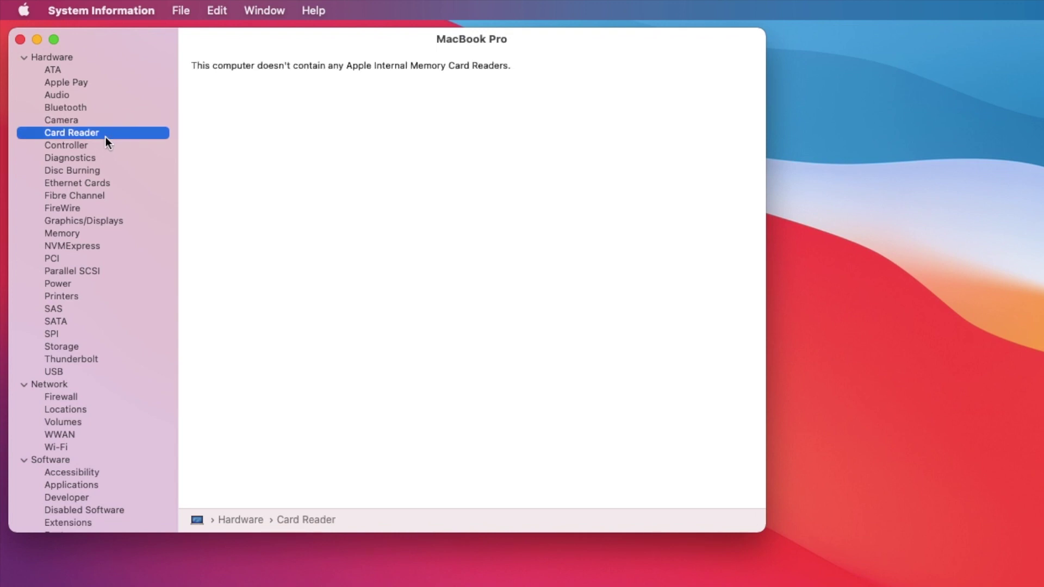
# Review the Ethernet Cards, Graphics/Displays, Memory and NVMExpress hardware details
pyautogui.click(111, 194)
pyautogui.click(111, 185)
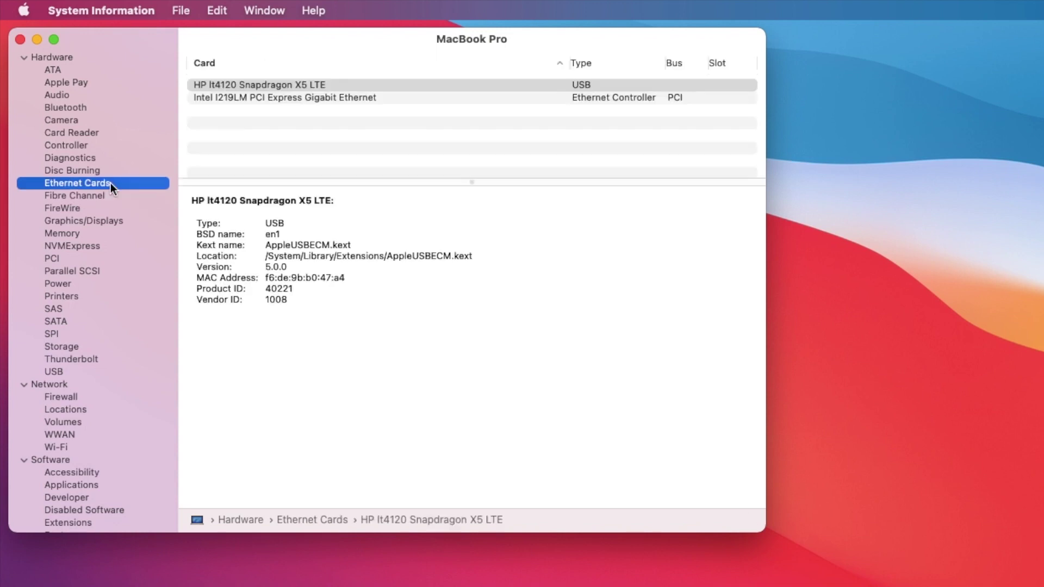
pyautogui.click(116, 223)
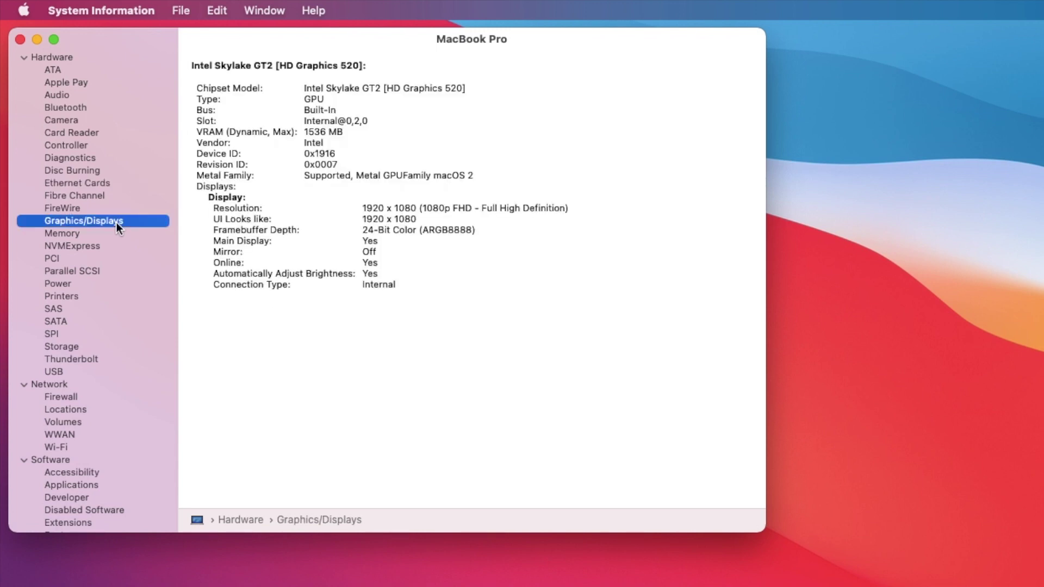
pyautogui.click(122, 239)
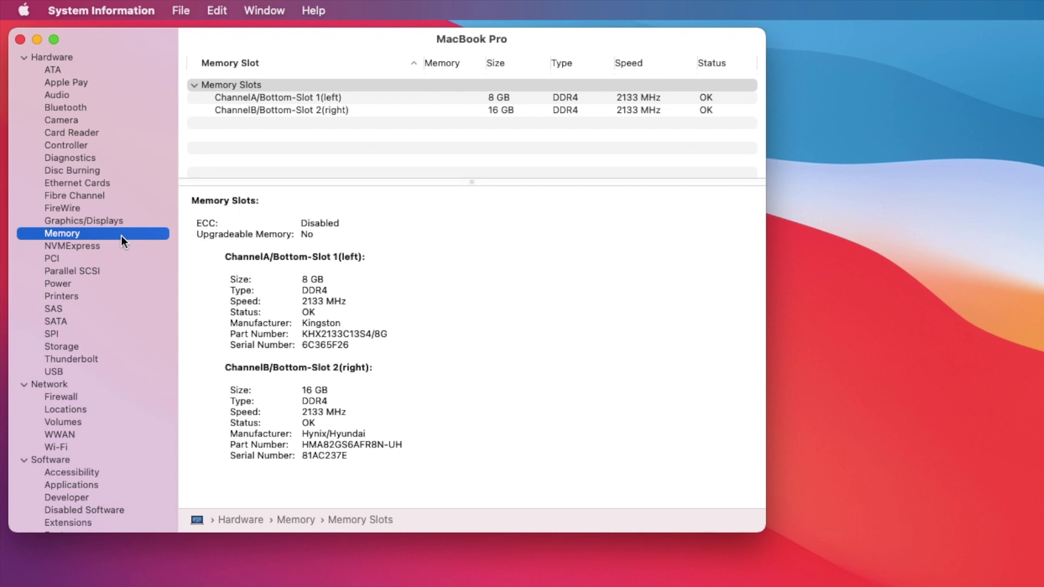
pyautogui.click(119, 250)
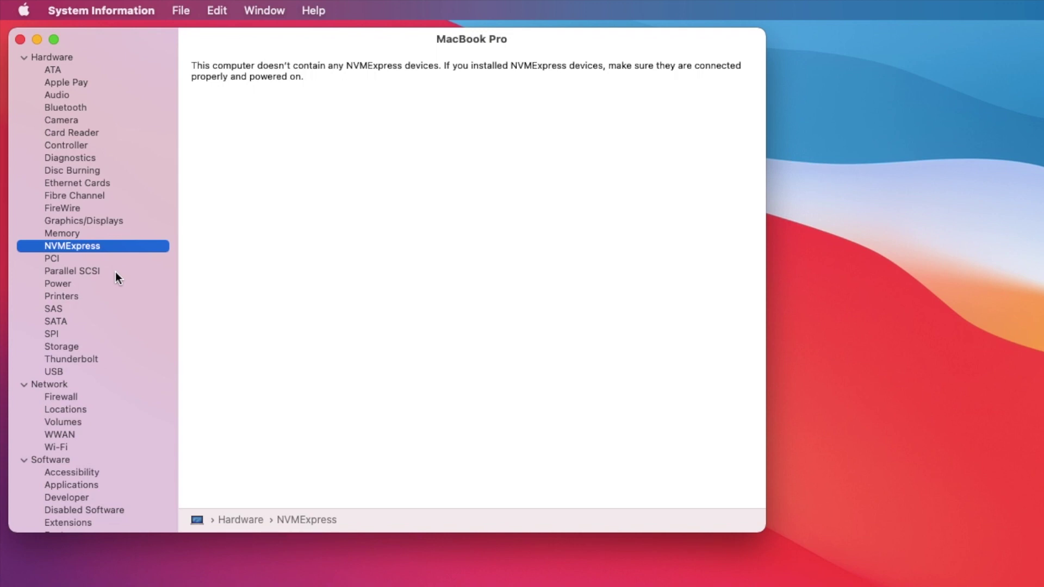
# Review the Storage, SATA SSD, USB and Wi-Fi details, and close the System Information window
pyautogui.click(101, 348)
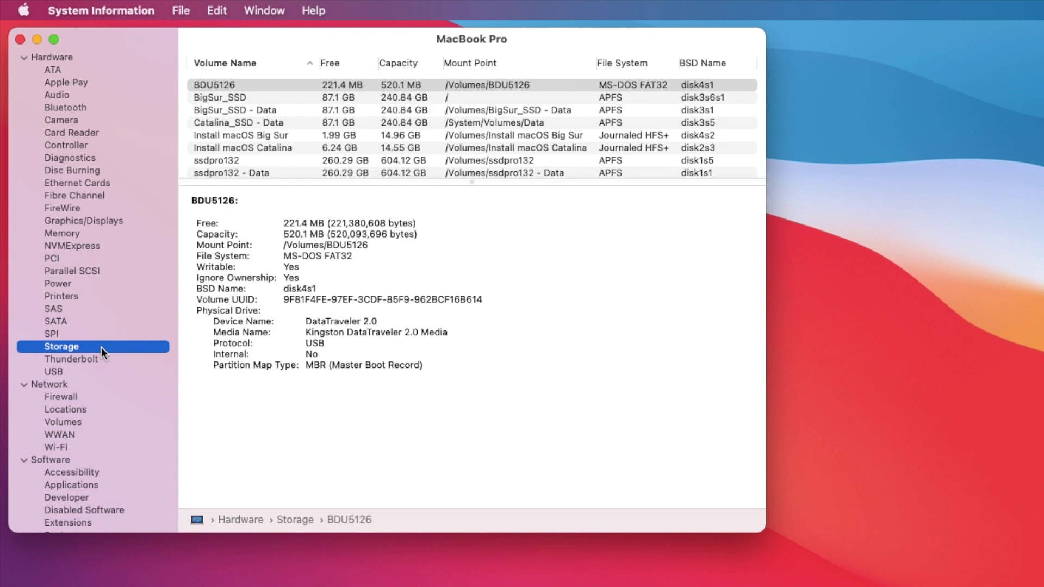
pyautogui.click(103, 320)
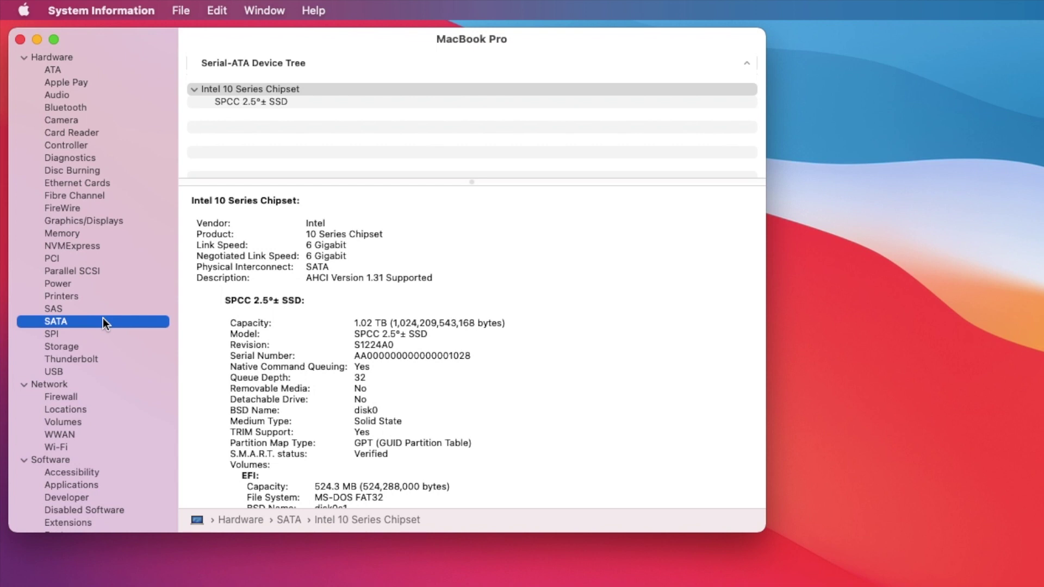
pyautogui.click(257, 104)
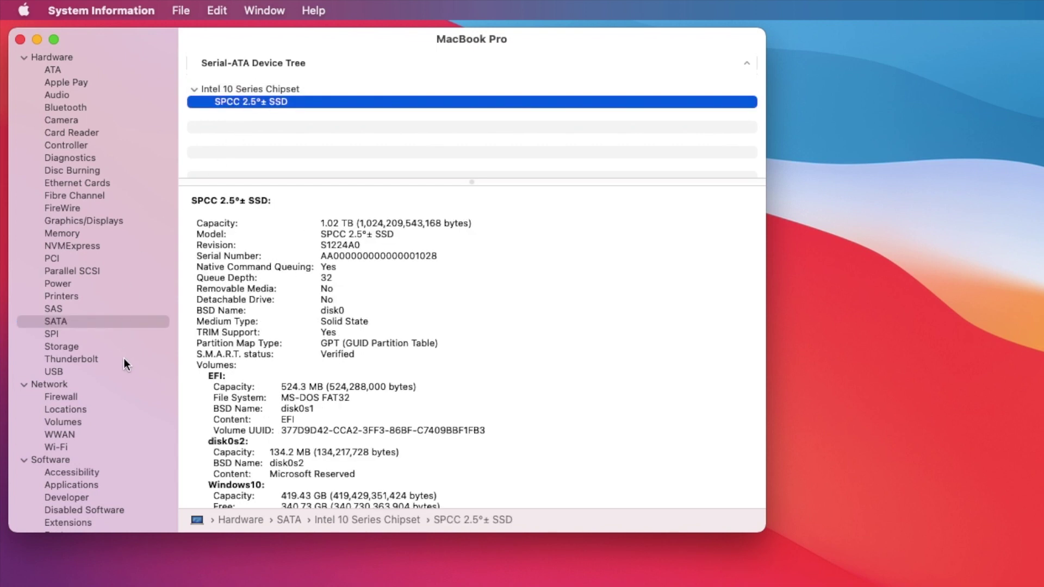
pyautogui.click(90, 374)
pyautogui.scroll(-2, 105, 441)
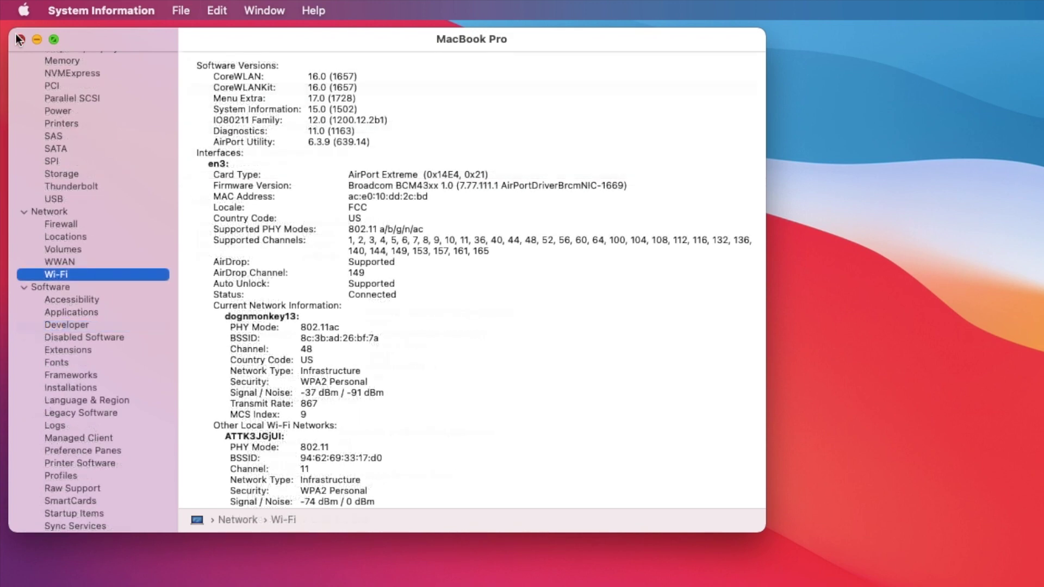
pyautogui.click(19, 38)
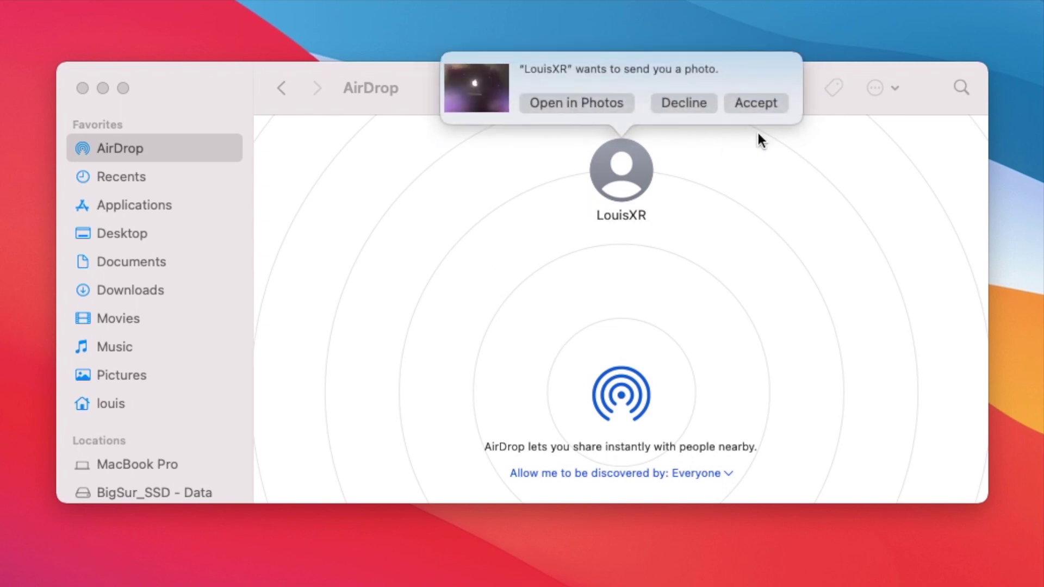
# Accept the photo sent over AirDrop by the nearby device and close the AirDrop window
pyautogui.click(765, 98)
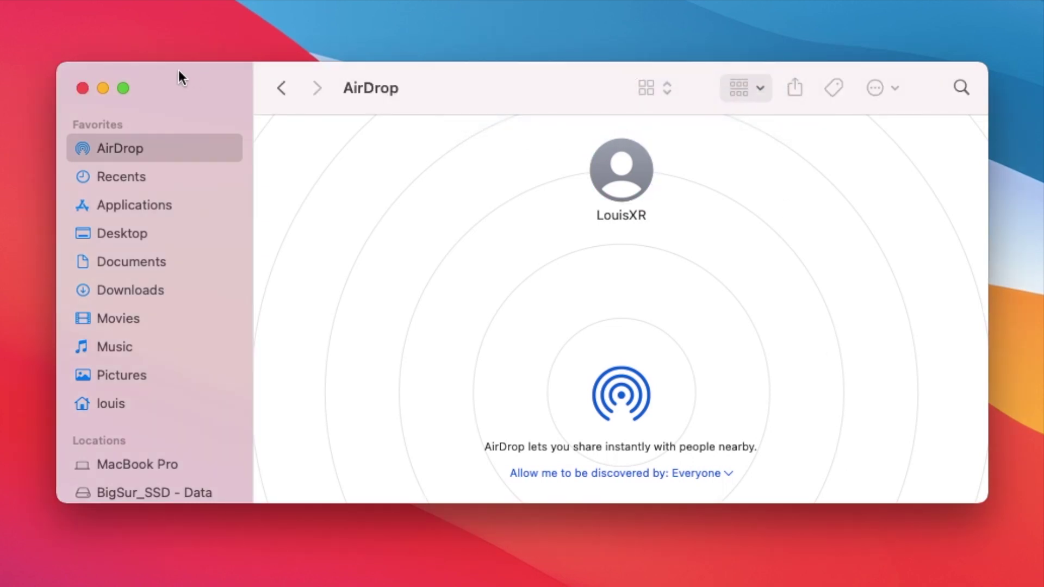
pyautogui.click(82, 88)
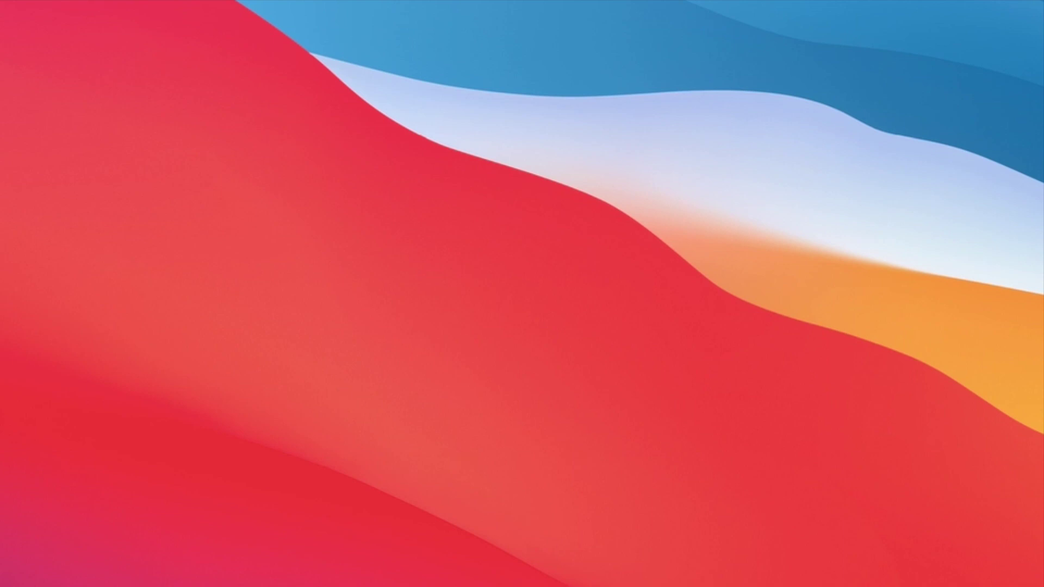
# Open the Network settings in System Preferences and review the Ethernet connection details
pyautogui.click(644, 574)
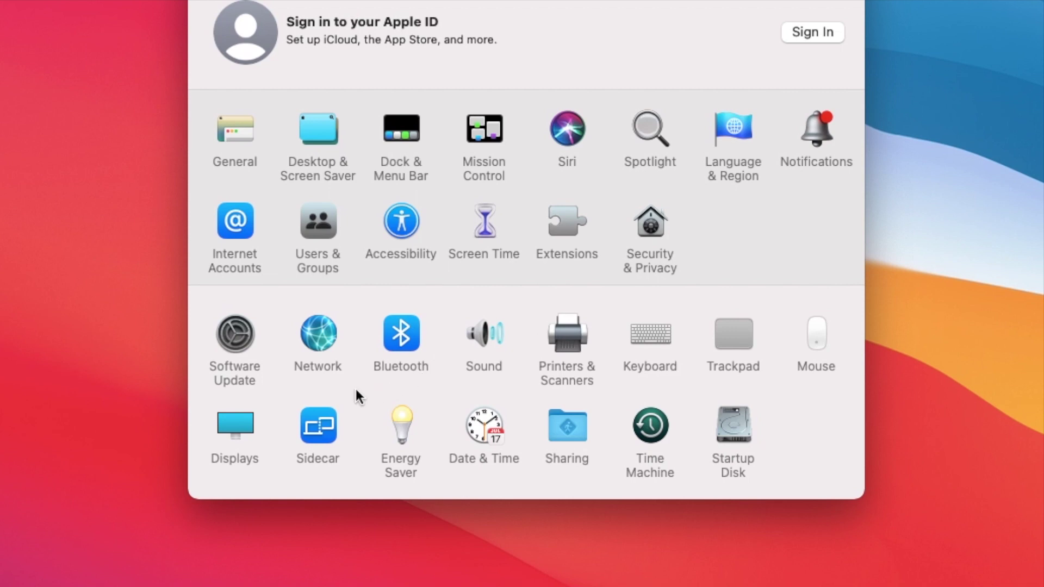
pyautogui.click(321, 335)
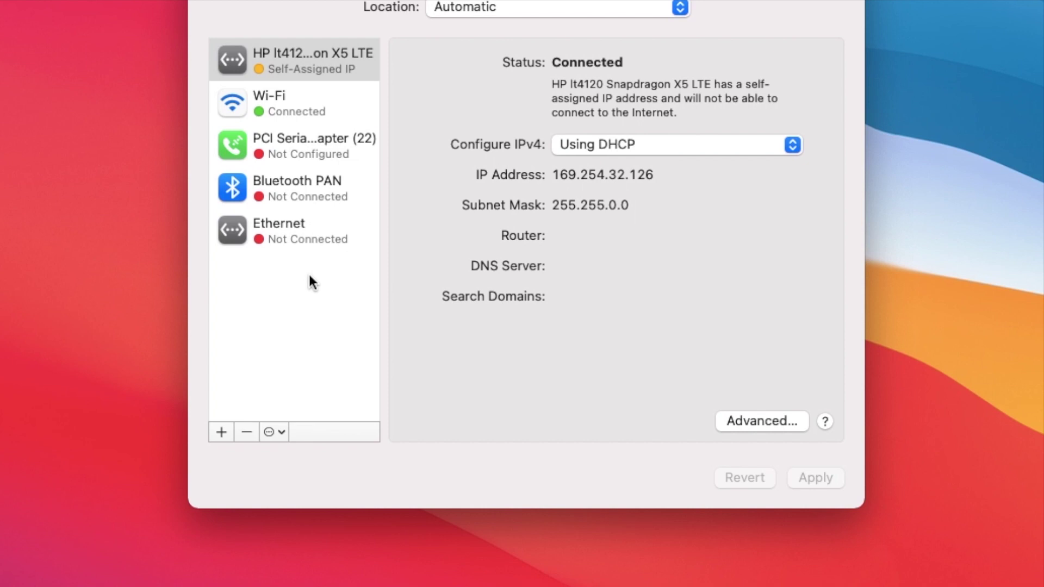
pyautogui.click(294, 238)
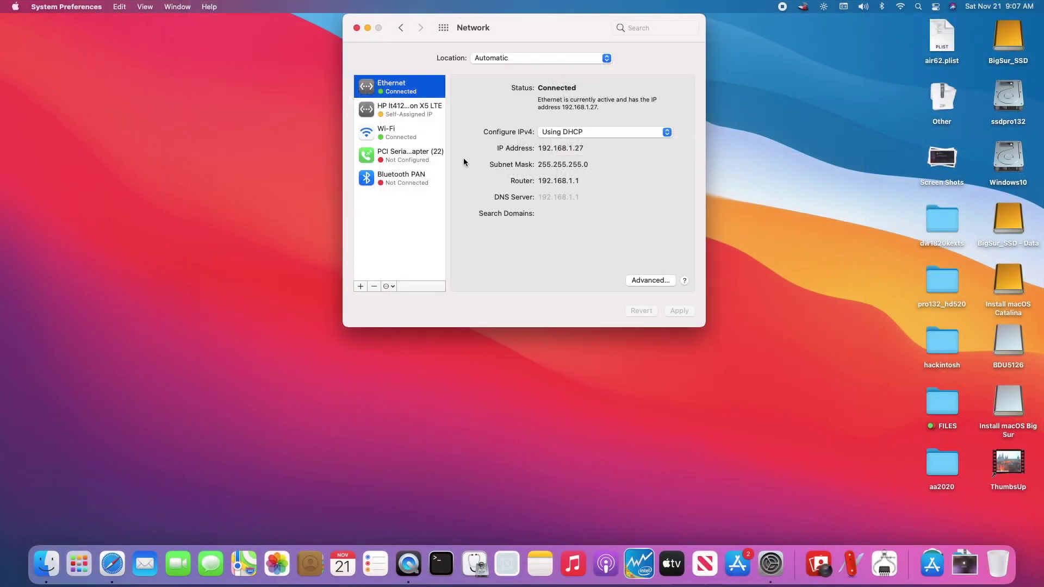
# Raise the display brightness, and lower the sound volume before raising it again
pyautogui.press('XF86MonBrightnessUp')
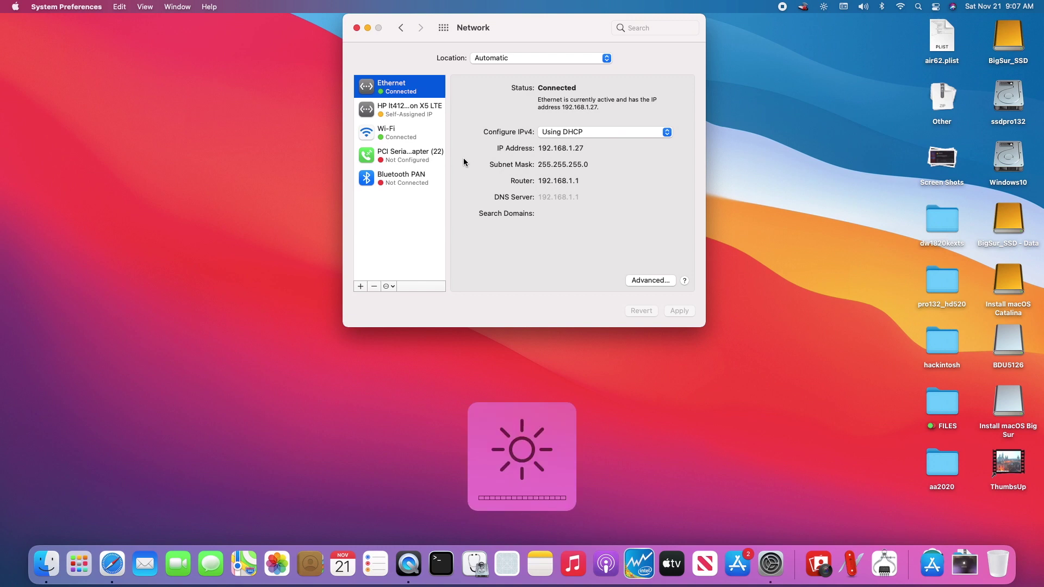
pyautogui.press('XF86AudioLowerVolume')
pyautogui.press('XF86AudioLowerVolume')
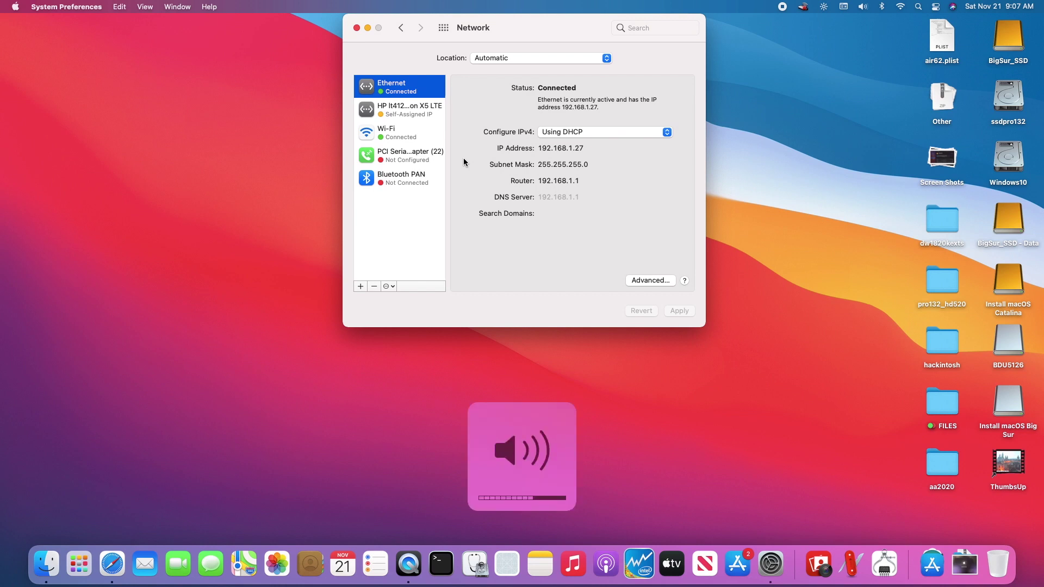
pyautogui.press('XF86AudioRaiseVolume')
pyautogui.press('XF86AudioRaiseVolume')
pyautogui.press('XF86AudioRaiseVolume')
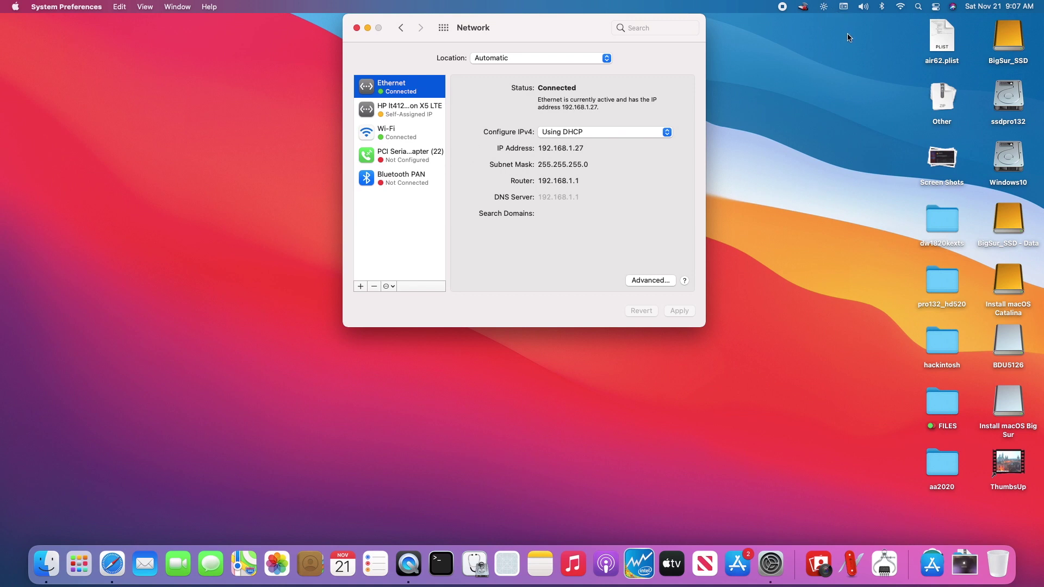
# View the Control Center, close the Network preferences window and view the apps in Launchpad
pyautogui.click(936, 7)
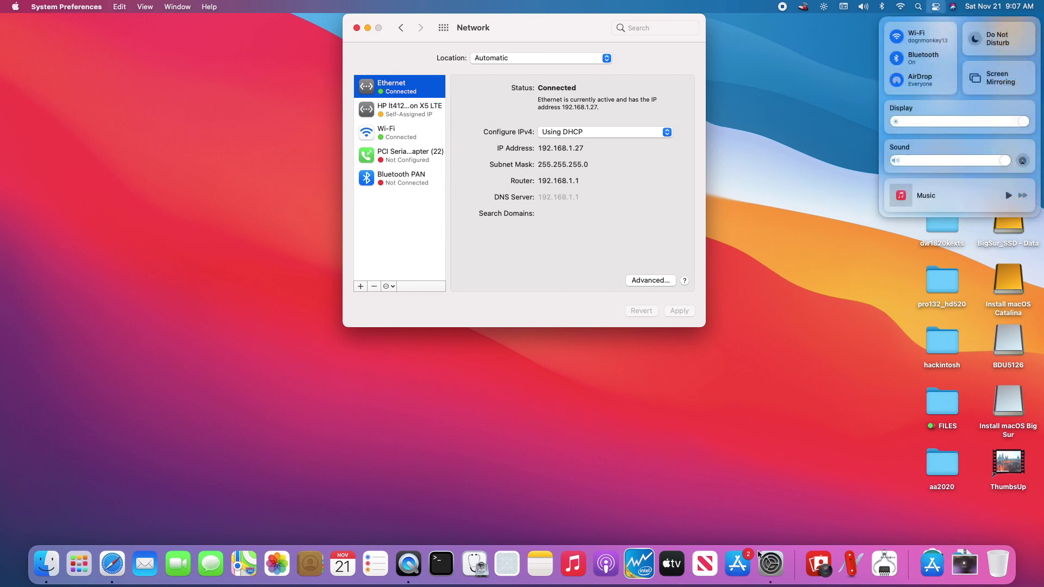
pyautogui.click(357, 28)
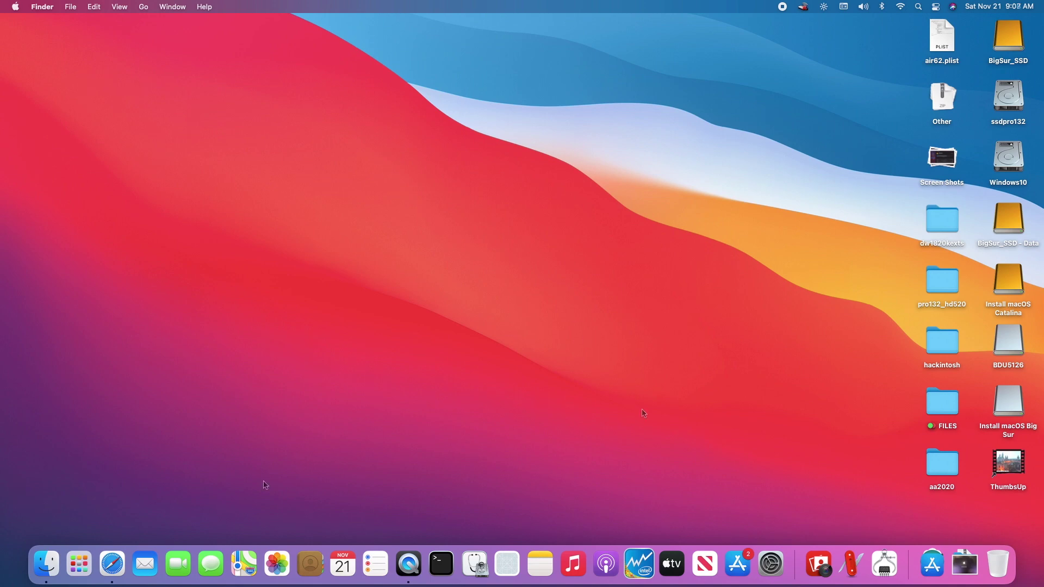
pyautogui.click(80, 572)
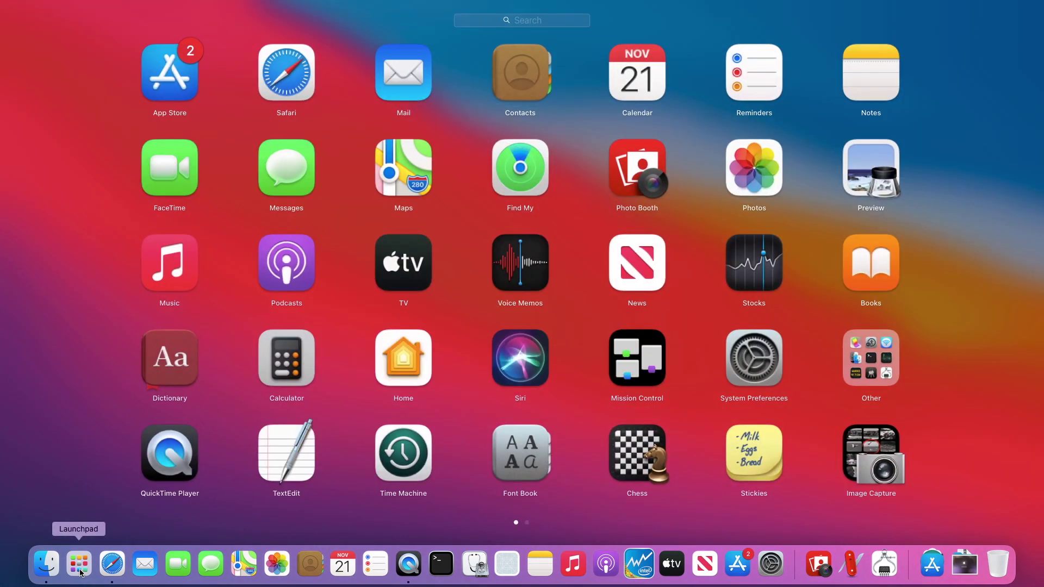
pyautogui.click(80, 573)
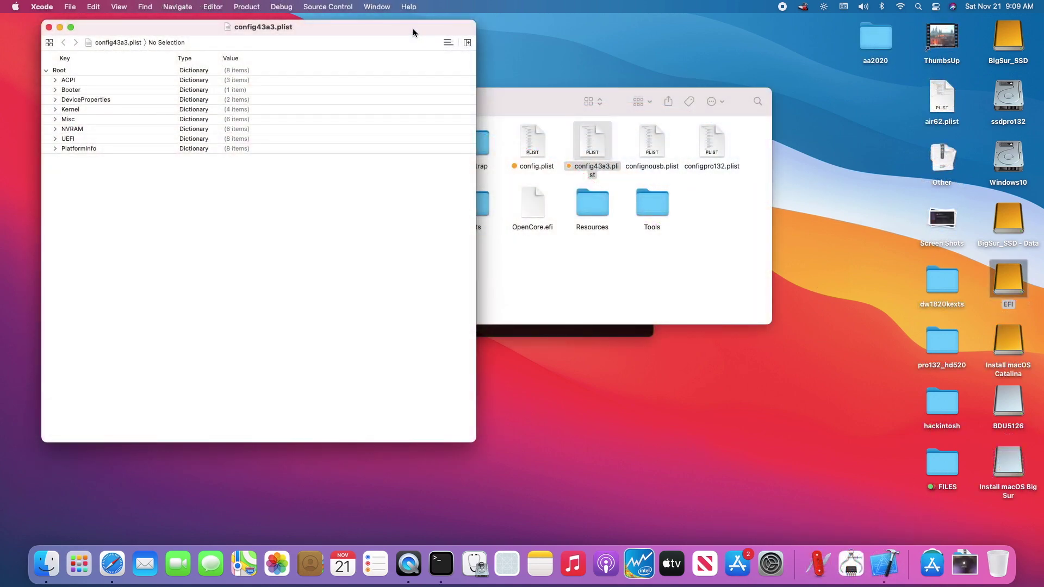
# Place config43a3.plist beside config.plist and copy its ACPIBatteryManager.kext entry, Item 18, from the Kernel Add array
pyautogui.moveTo(416, 32); pyautogui.dragTo(738, 24)
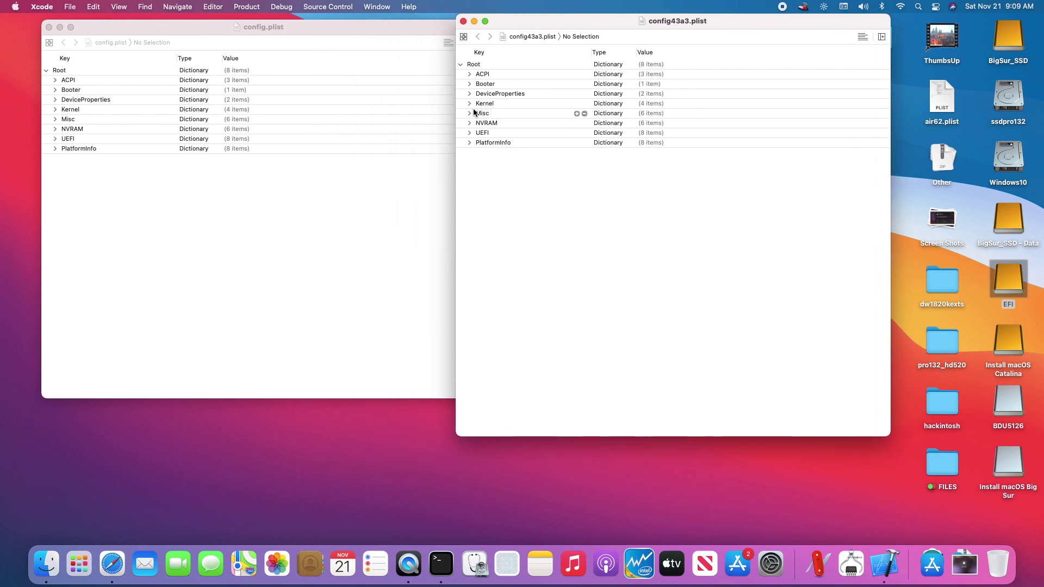
pyautogui.click(469, 103)
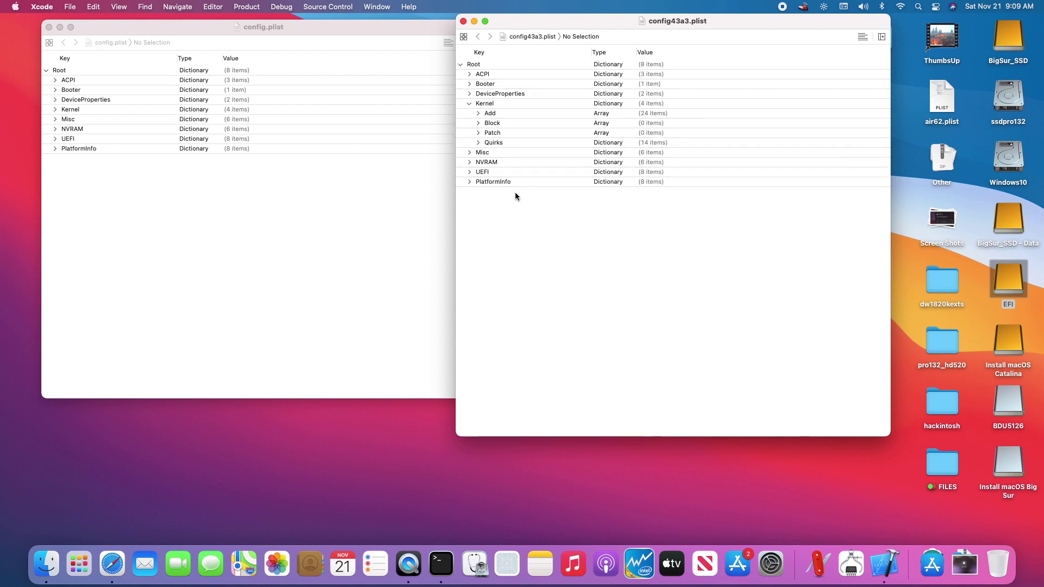
pyautogui.click(478, 113)
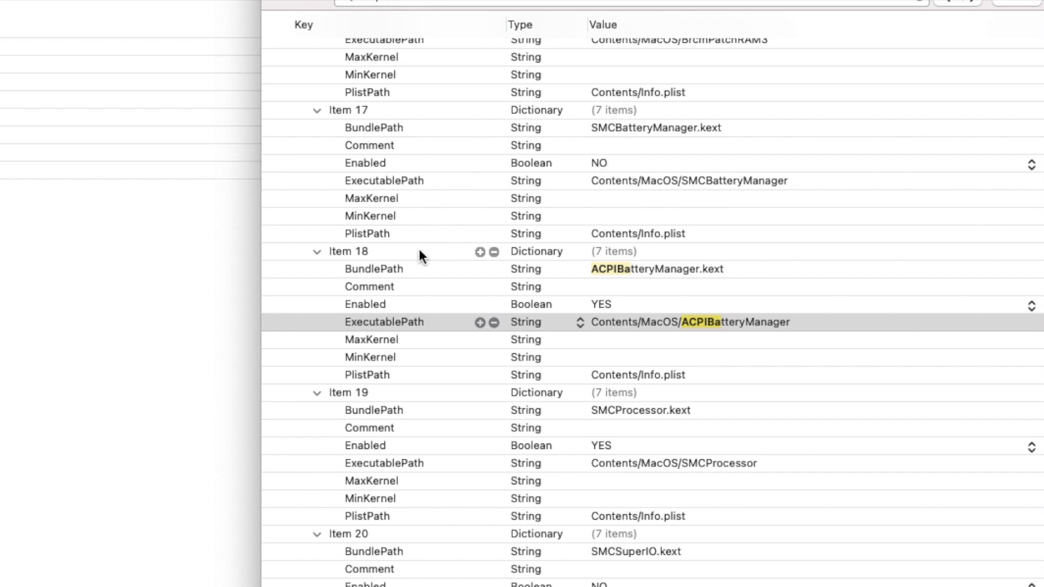
pyautogui.click(317, 252)
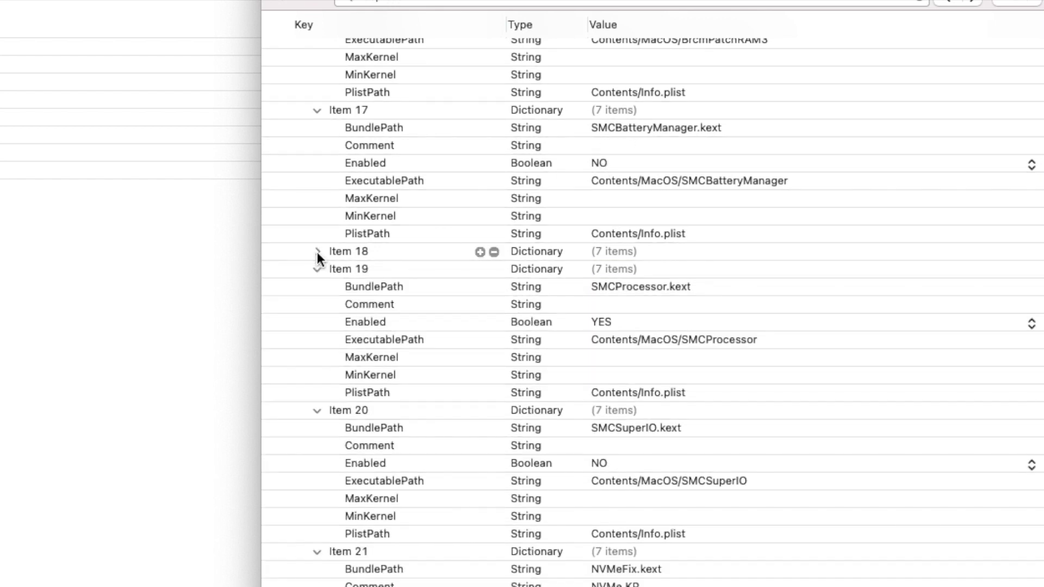
pyautogui.click(283, 252)
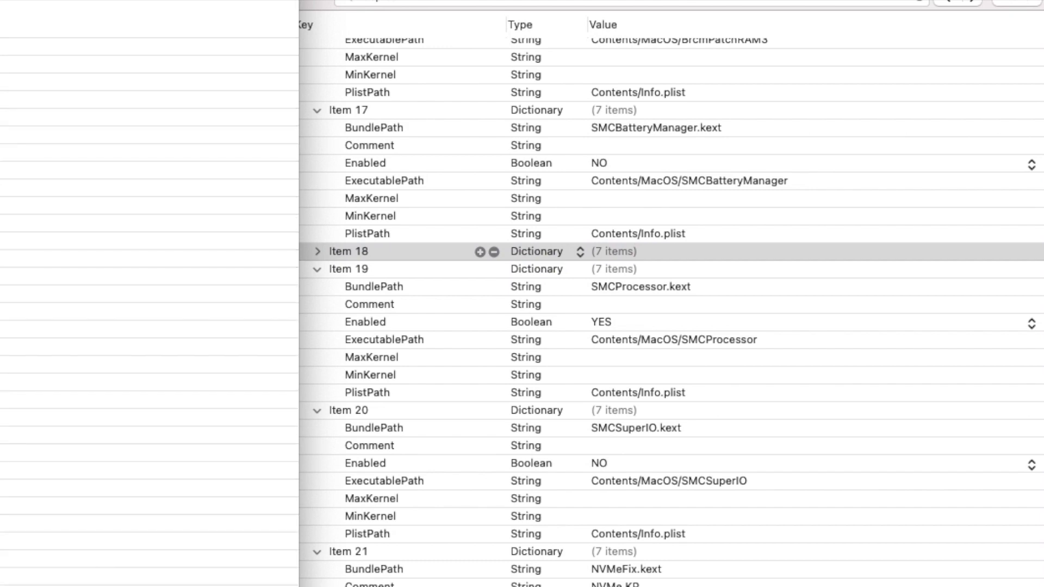
# Set Enabled to NO for SMCBatteryManager.kext, Item 17 in the Kernel Add array of config.plist
pyautogui.click(51, 317)
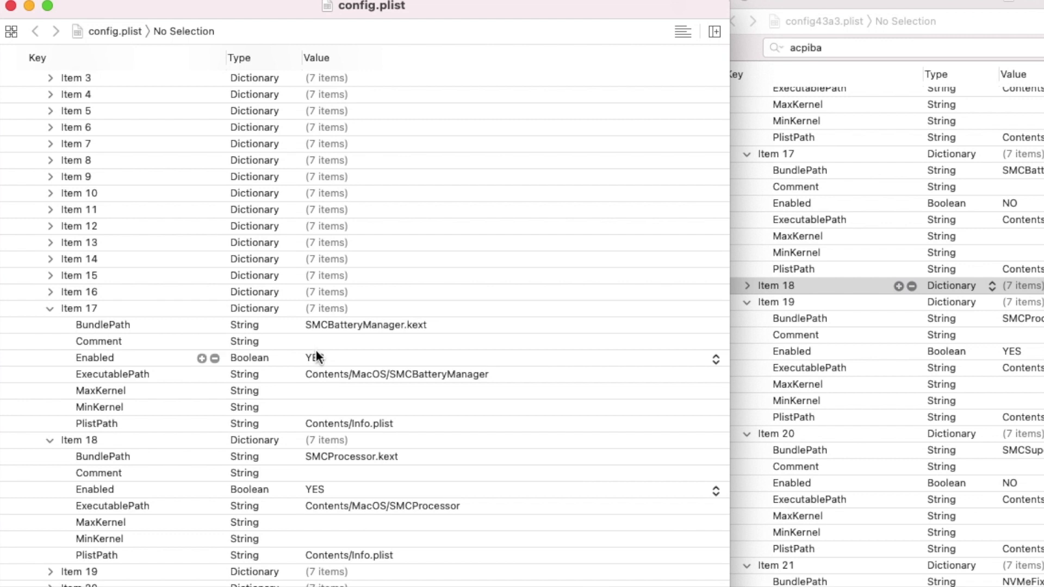
pyautogui.click(316, 351)
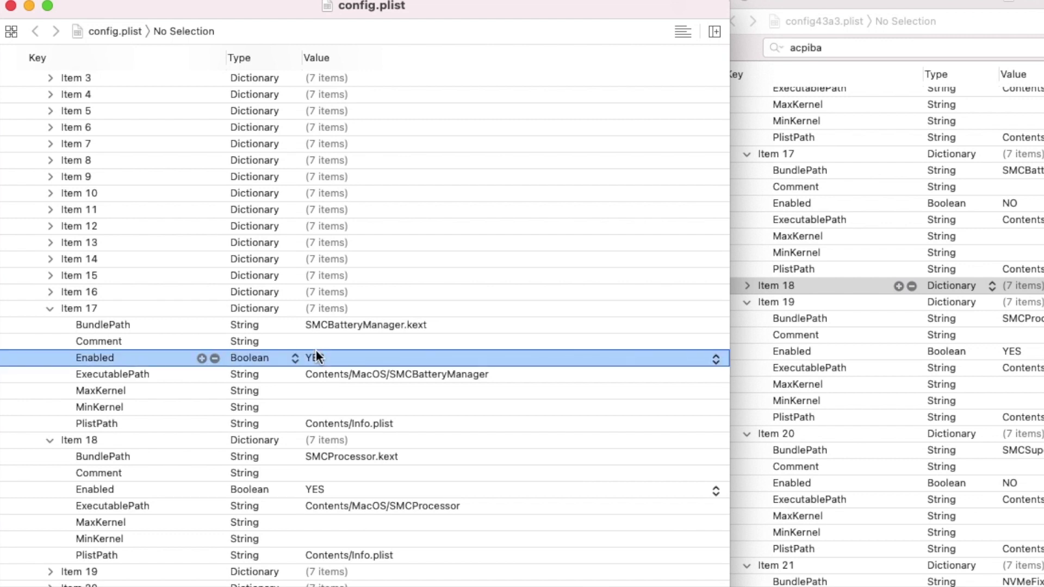
pyautogui.click(315, 359)
pyautogui.write('no')
pyautogui.press('Tab')
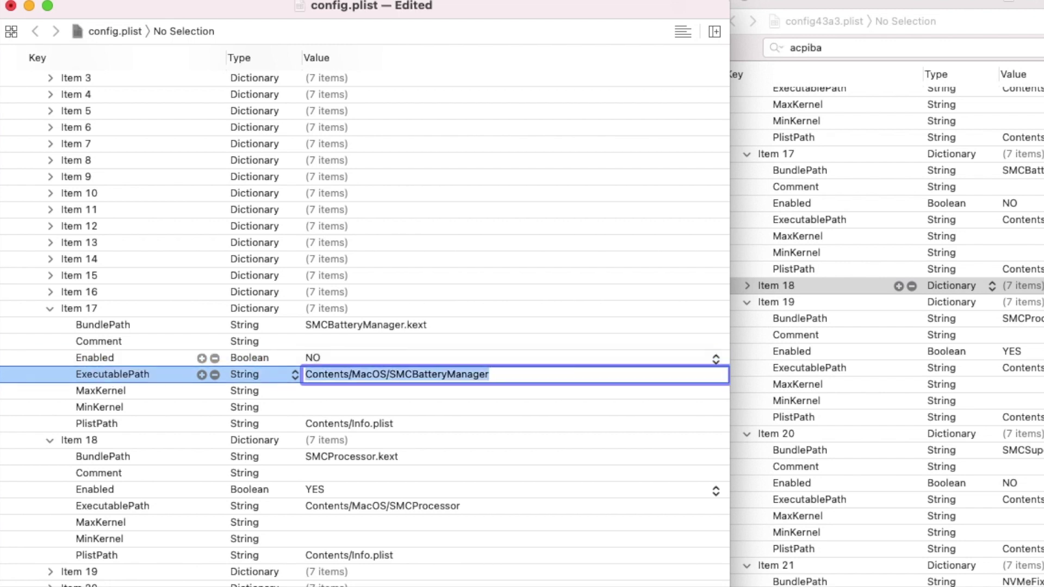
pyautogui.press('Return')
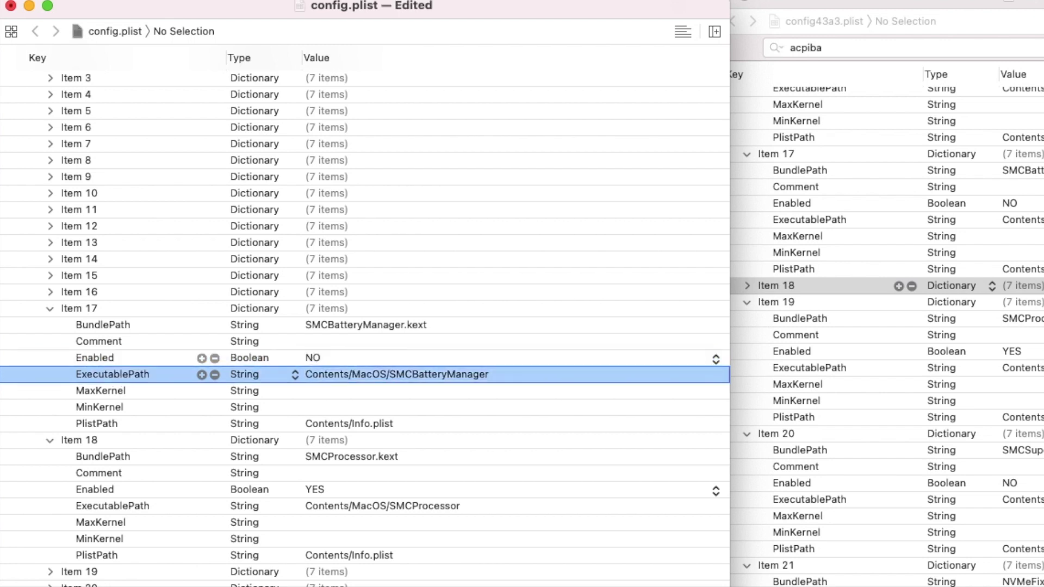
# Paste the ACPIBatteryManager.kext entry below Item 17 in config.plist, check its contents and collapse Items 17 to 19
pyautogui.click(50, 310)
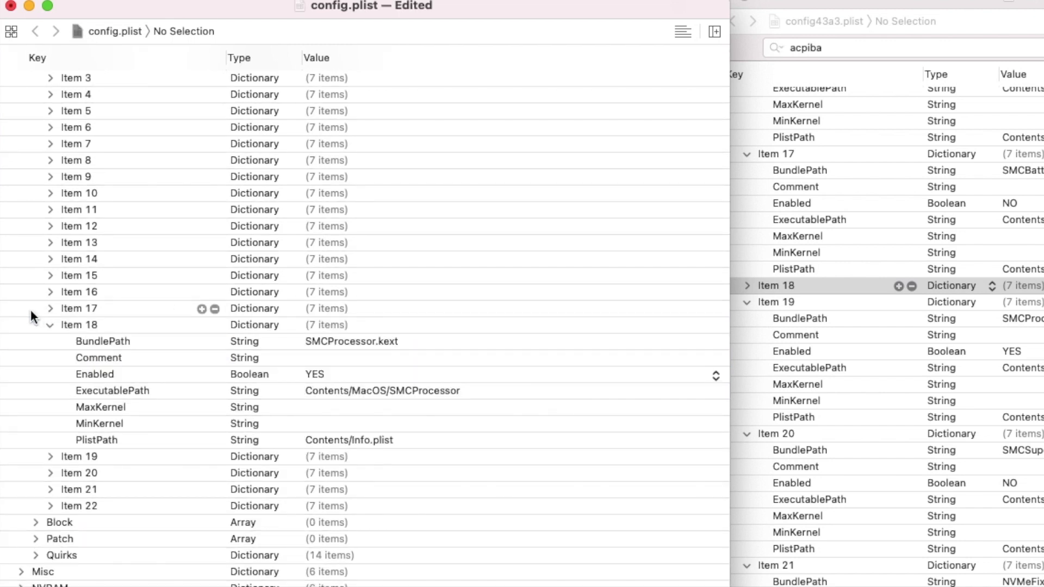
pyautogui.click(31, 311)
pyautogui.press('super+v')
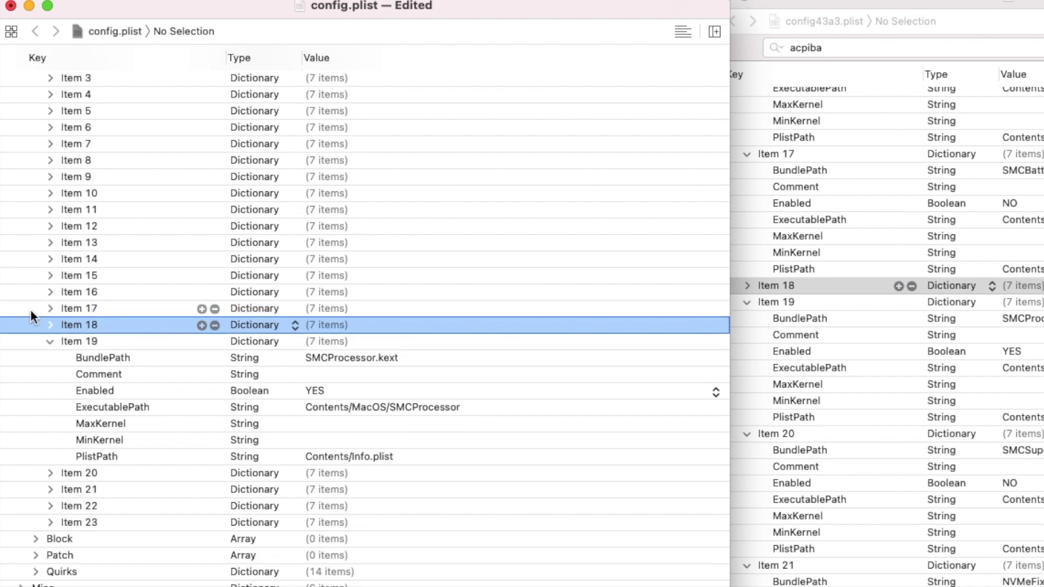
pyautogui.click(50, 325)
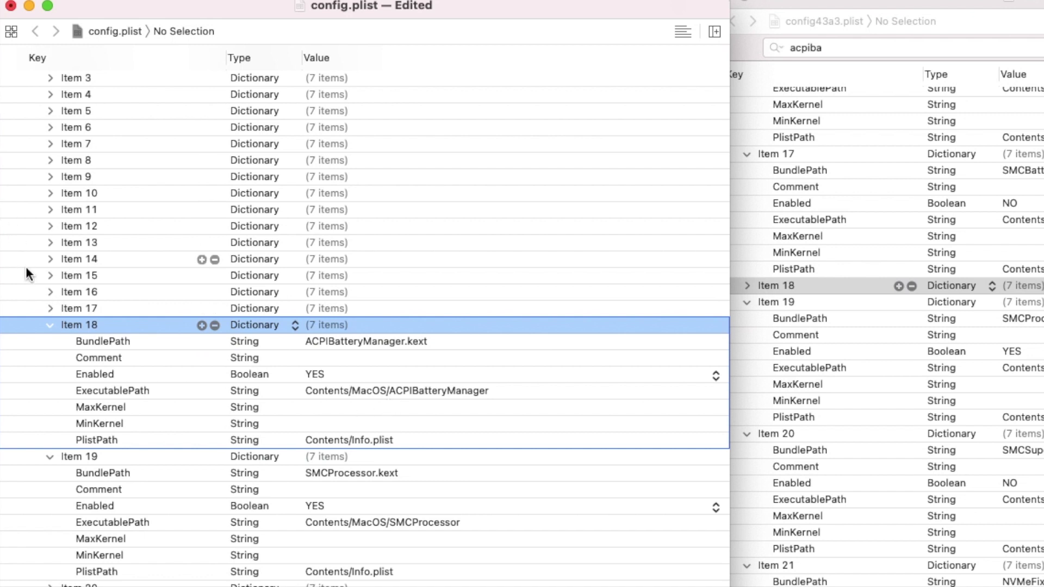
pyautogui.click(49, 326)
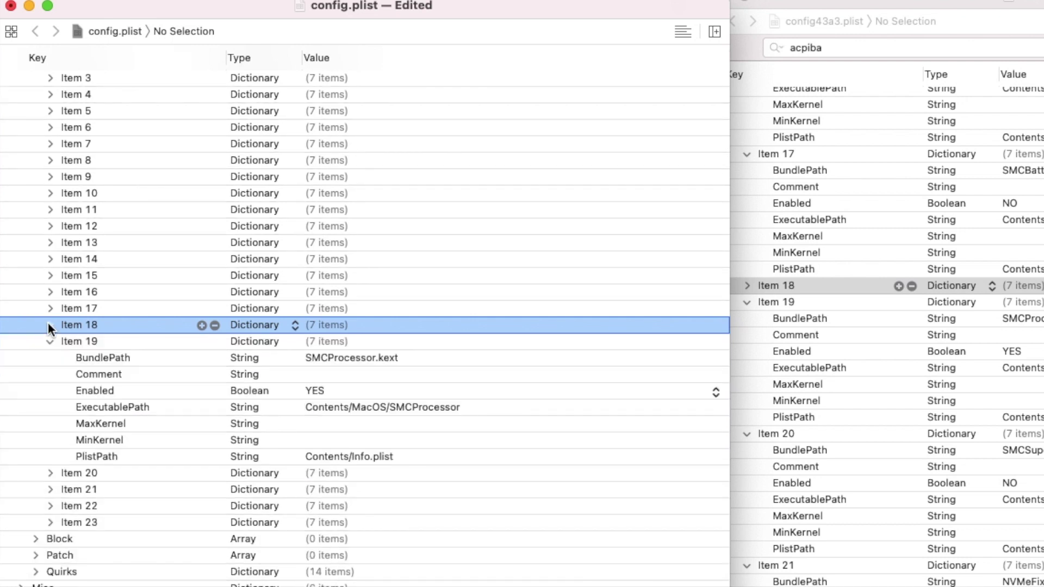
pyautogui.click(50, 342)
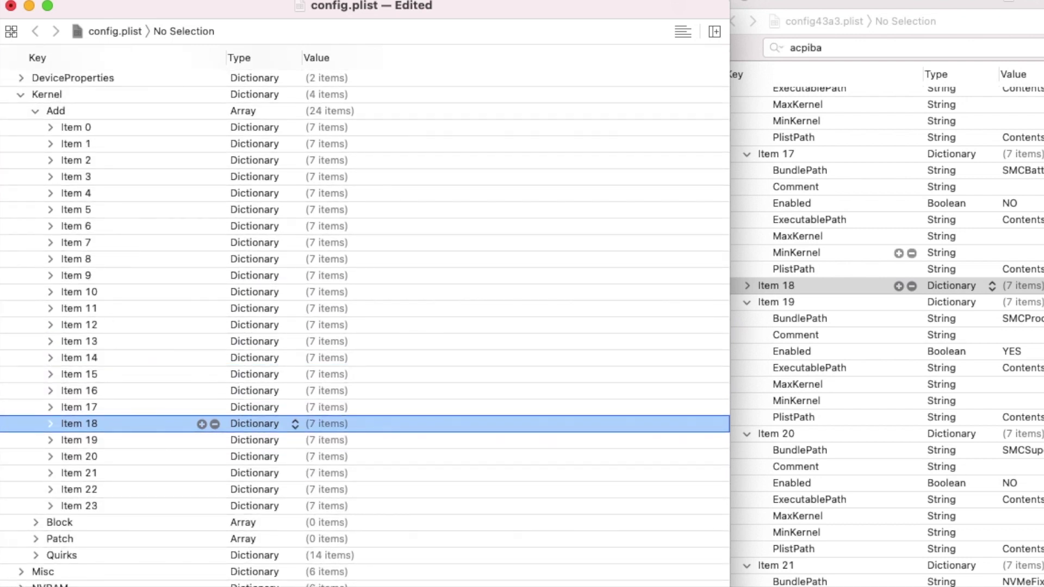
# Close the ssdpro132 folder window and examine the CtlnaAHCIPort.kext entry, Item 23, in config.plist, including its MinKernel value
pyautogui.click(436, 586)
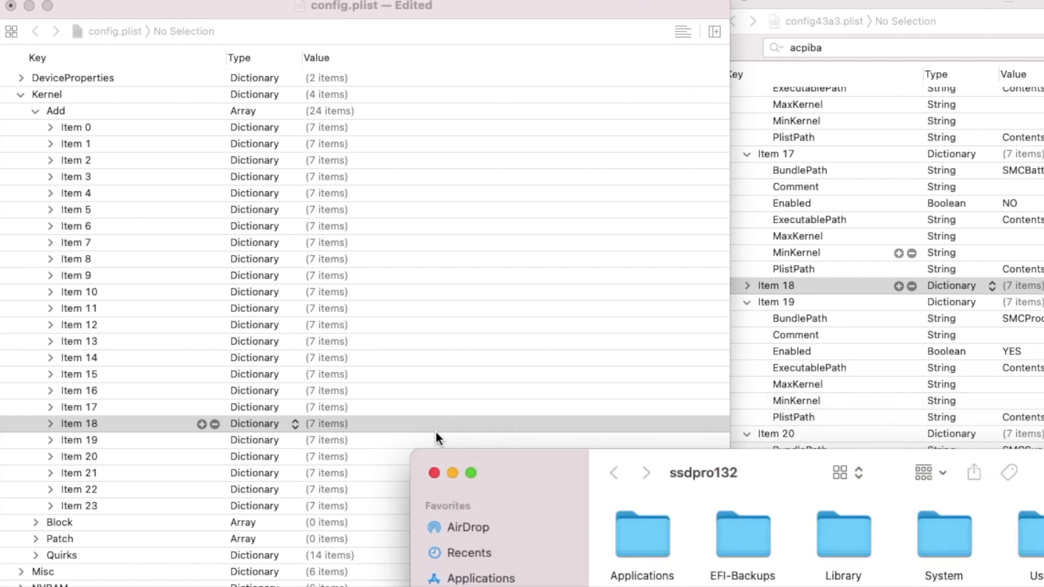
pyautogui.click(433, 472)
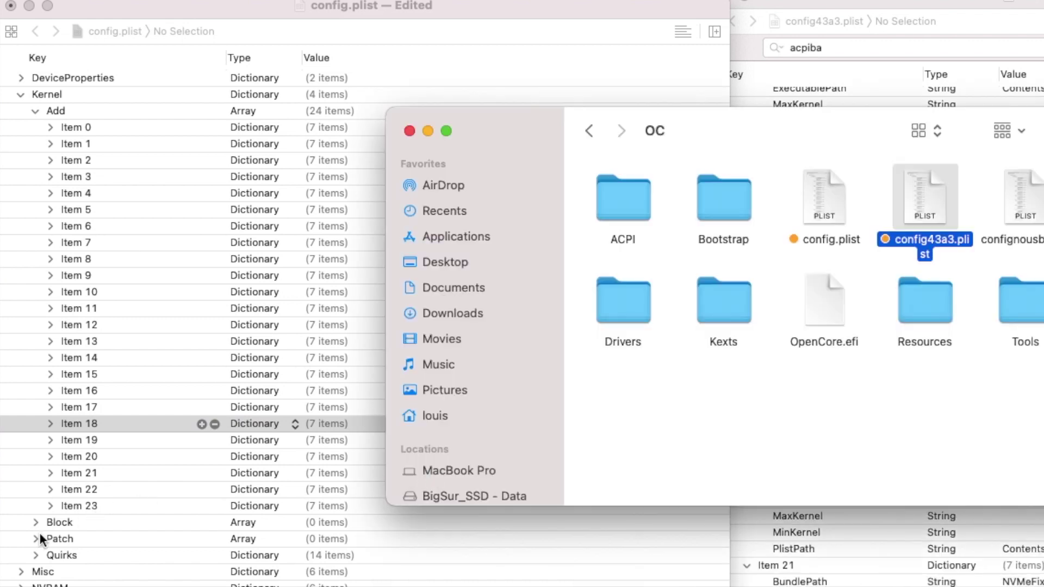
pyautogui.click(52, 501)
pyautogui.click(51, 500)
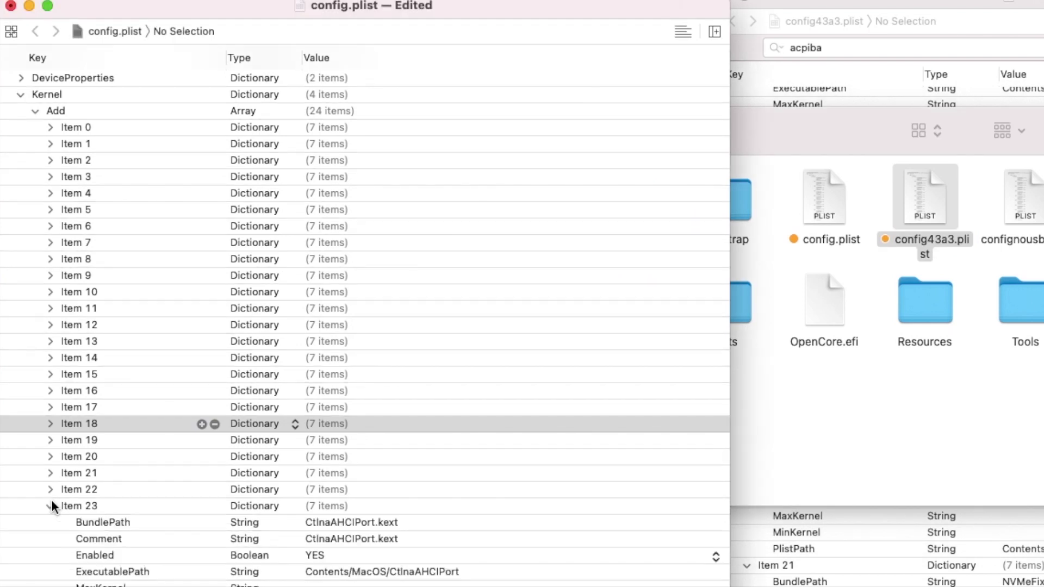
pyautogui.scroll(-5, 645, 426)
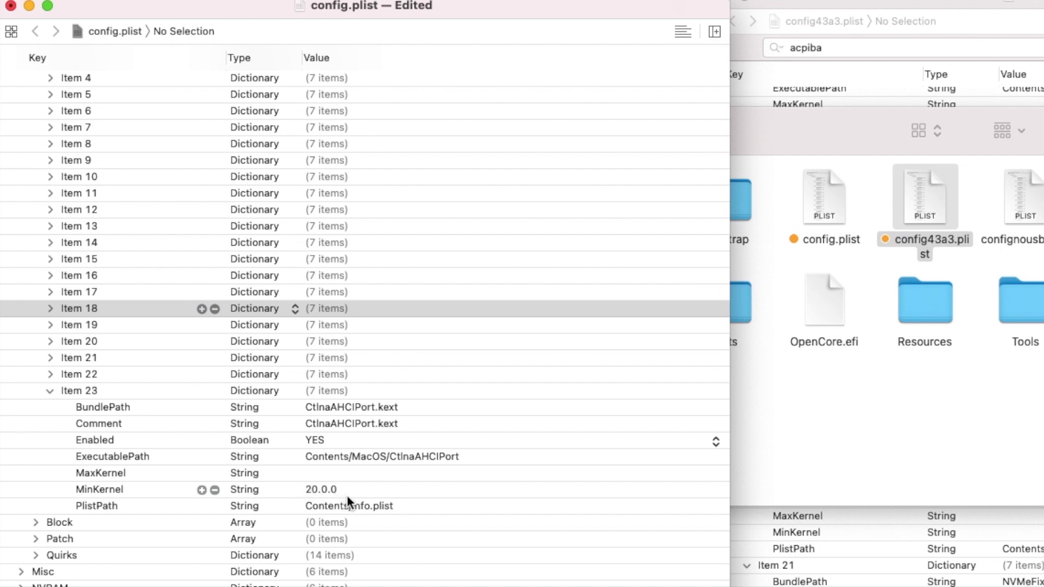
# Close the config.plist, config43a3.plist, OC folder and Terminal windows
pyautogui.click(11, 7)
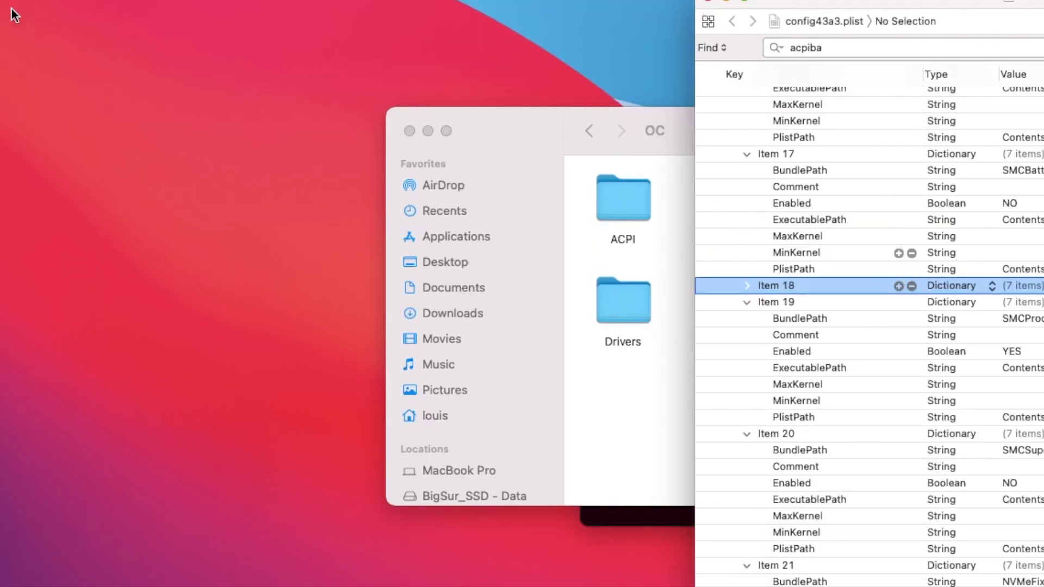
pyautogui.click(707, 1)
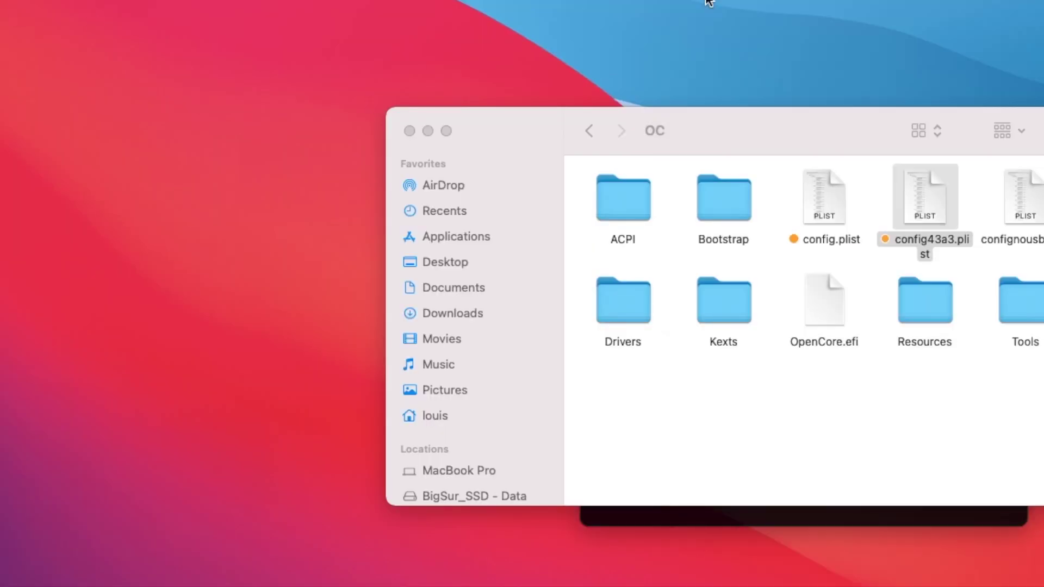
pyautogui.click(408, 130)
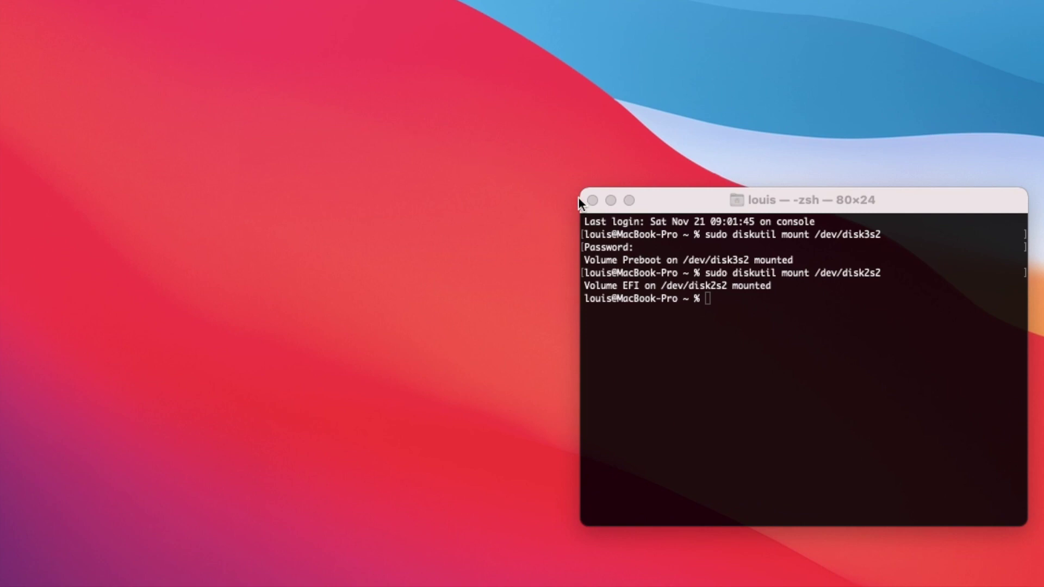
pyautogui.click(592, 200)
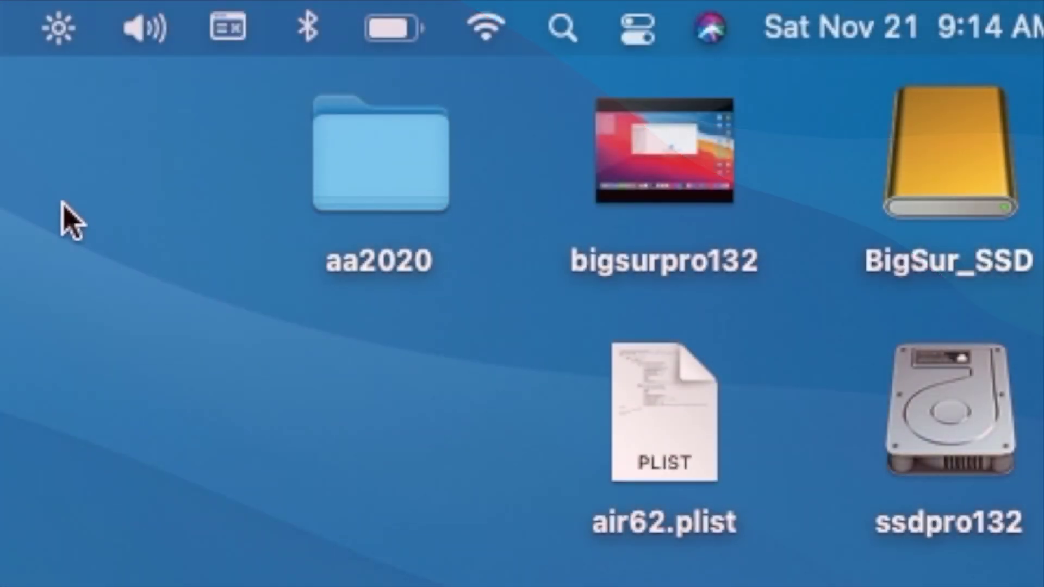
# Check the battery's charge level and power source
pyautogui.click(404, 12)
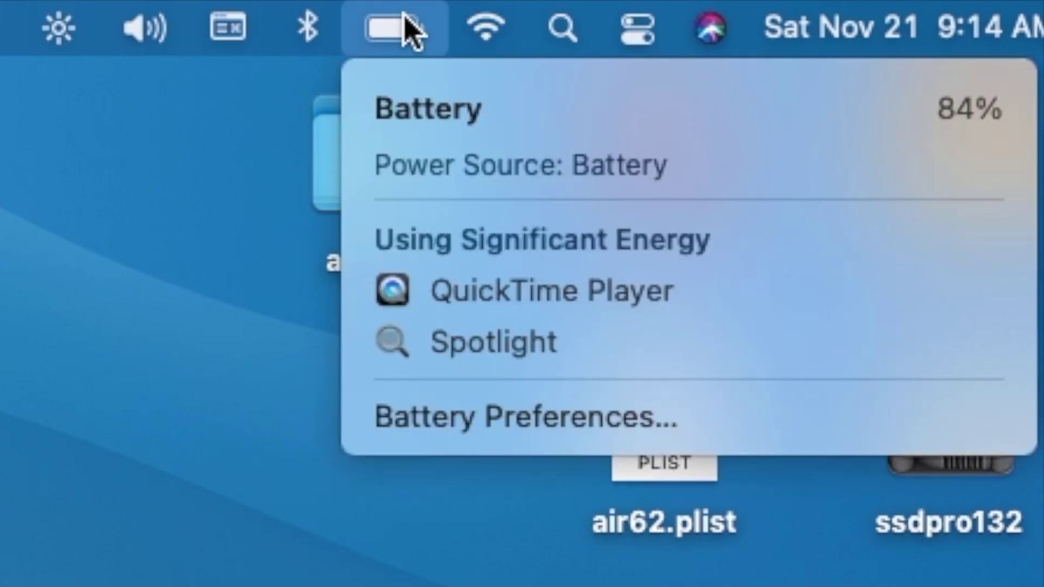